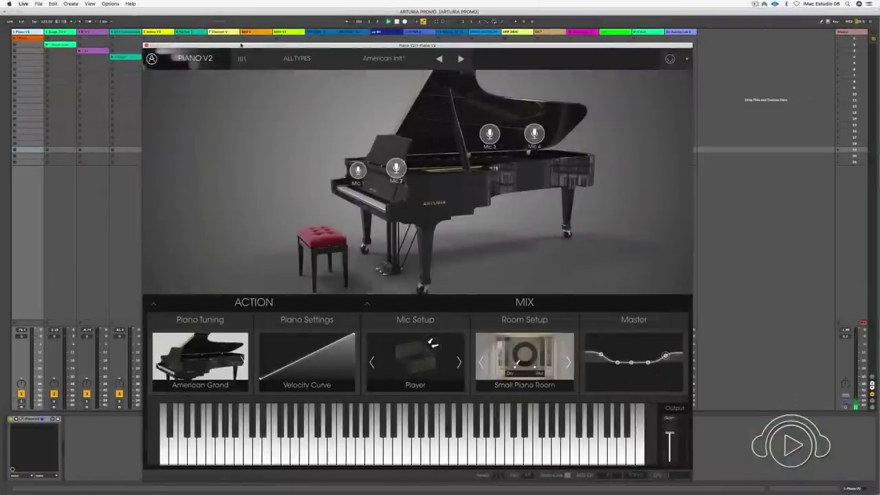
Reposition the Piano V2 window and bring up the Arturia applications folder in Finder
left_click_drag(242, 46, 241, 49)
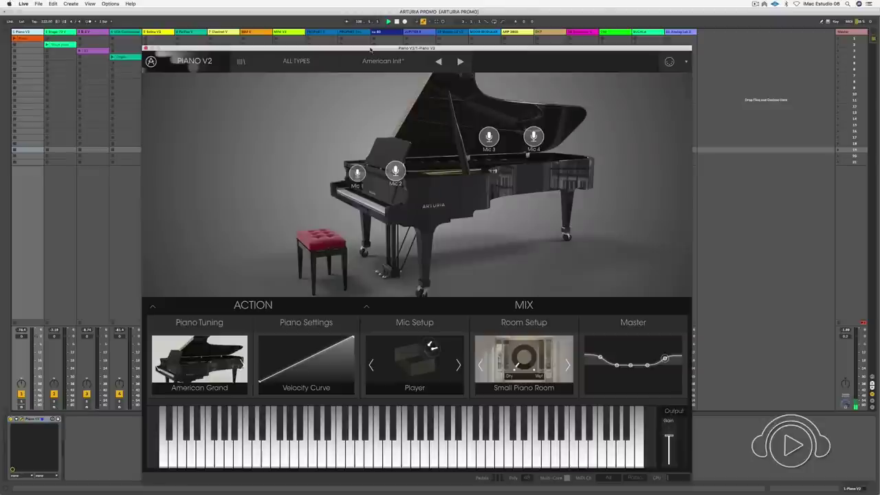
mouse_move(181, 48)
left_mouse_down()
mouse_move(160, 143)
mouse_move(182, 185)
mouse_move(190, 75)
mouse_move(172, 41)
left_mouse_up()
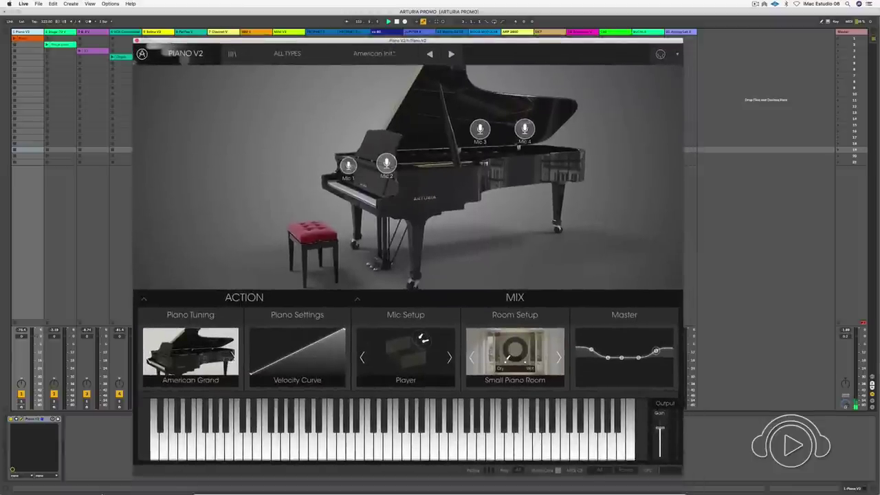
left_click(197, 475)
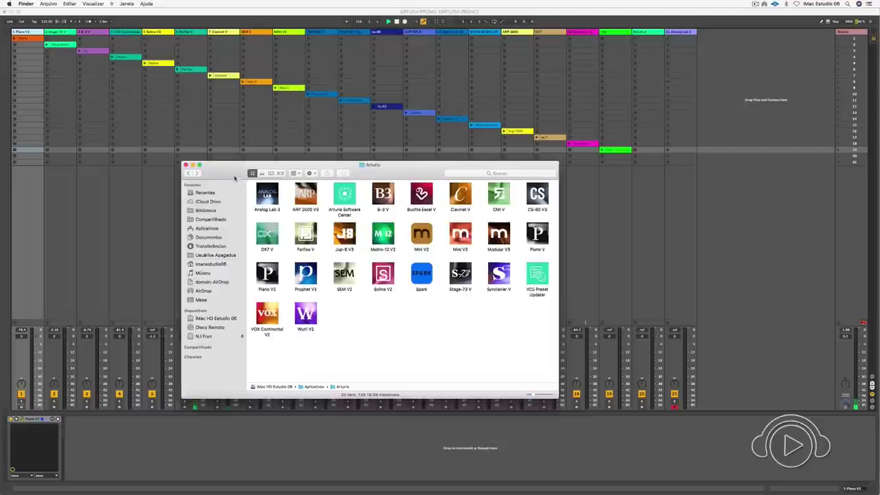
Move the Arturia folder window up and to the left
left_click_drag(234, 178, 217, 120)
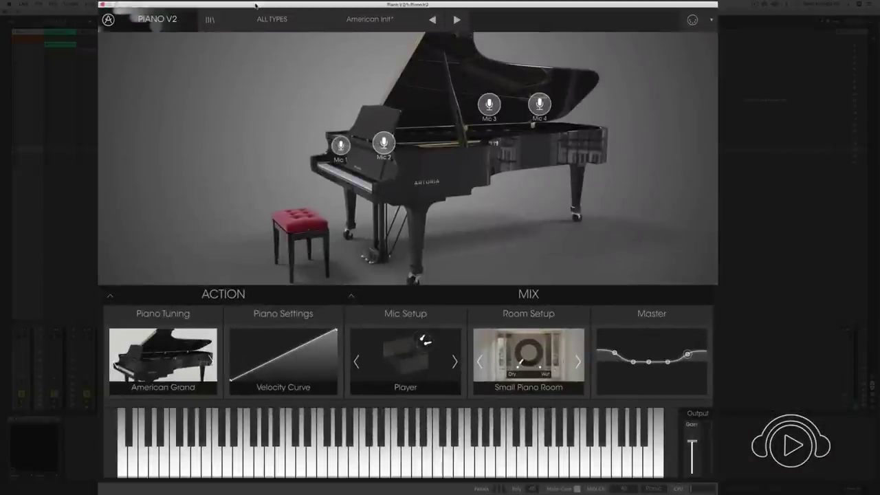
Shift the Piano V2 window slightly left and switch the piano model to Jazz Upright
left_click_drag(256, 6, 258, 5)
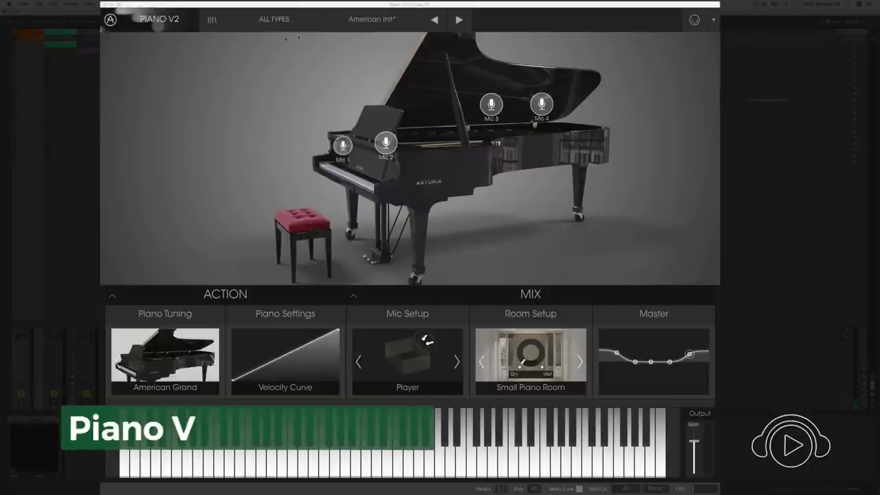
left_click_drag(305, 4, 296, 4)
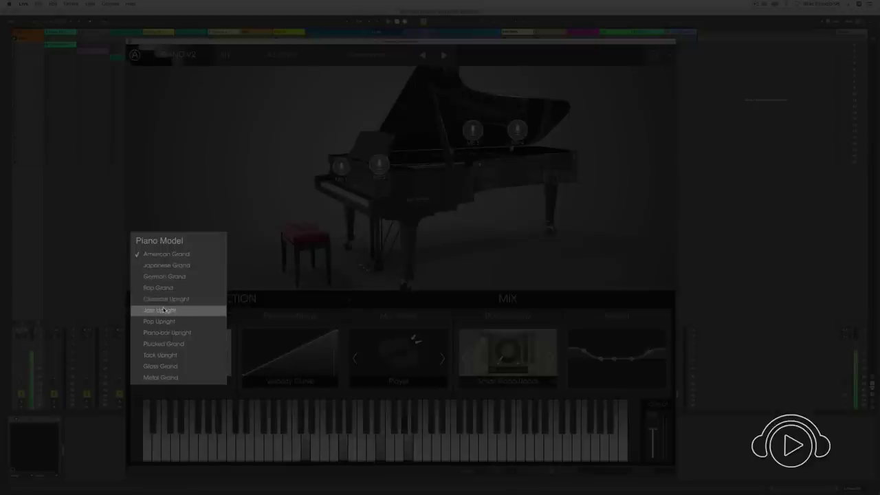
left_click(163, 310)
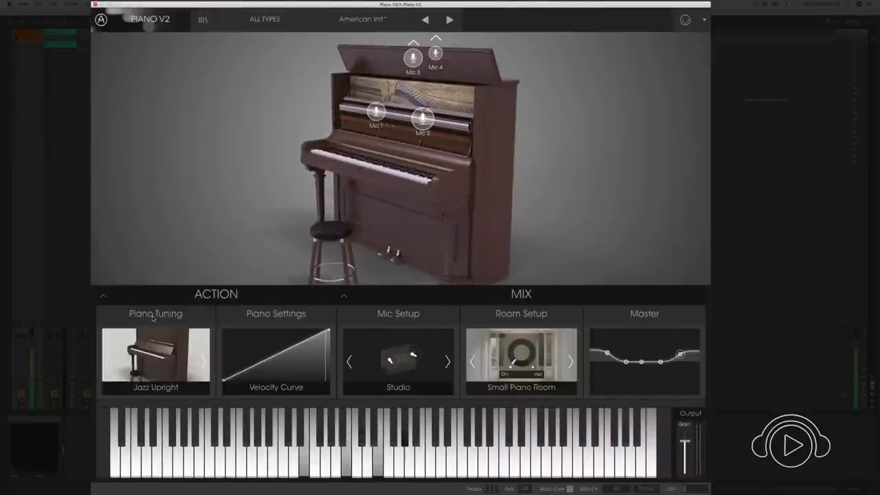
Switch the piano model to Pop Grand and expand the detailed Action settings
left_click(155, 373)
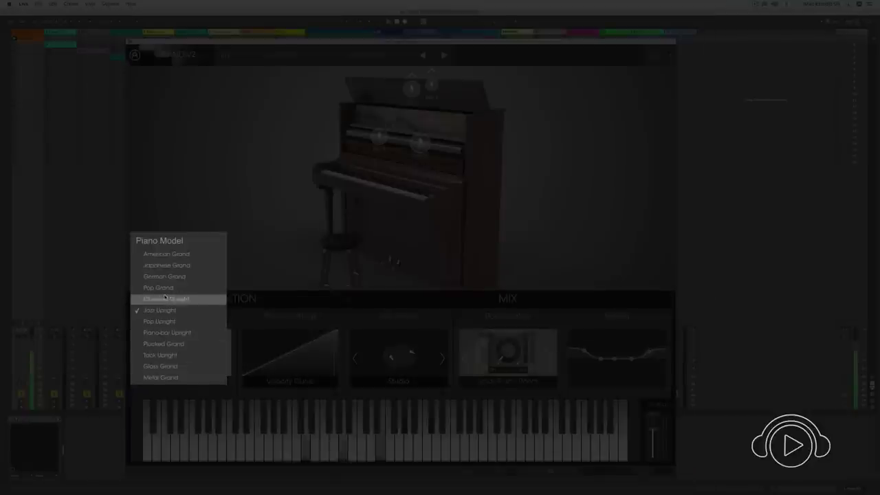
left_click(168, 288)
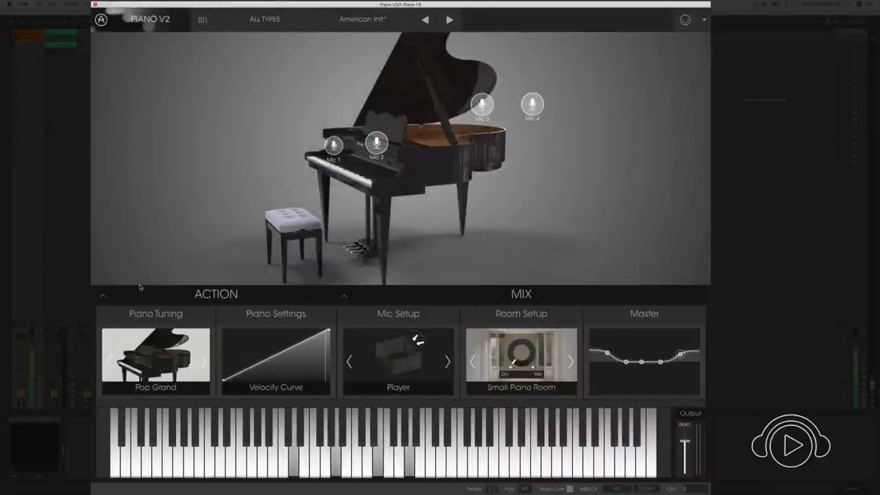
left_click(216, 294)
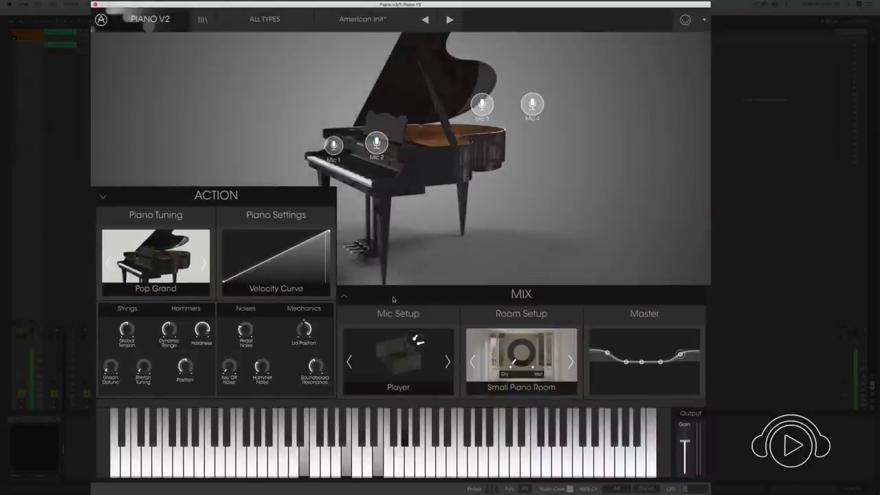
Expand the Mix settings, then audition the Plucked Grand, Tack Upright and Metal Grand models
left_click(513, 295)
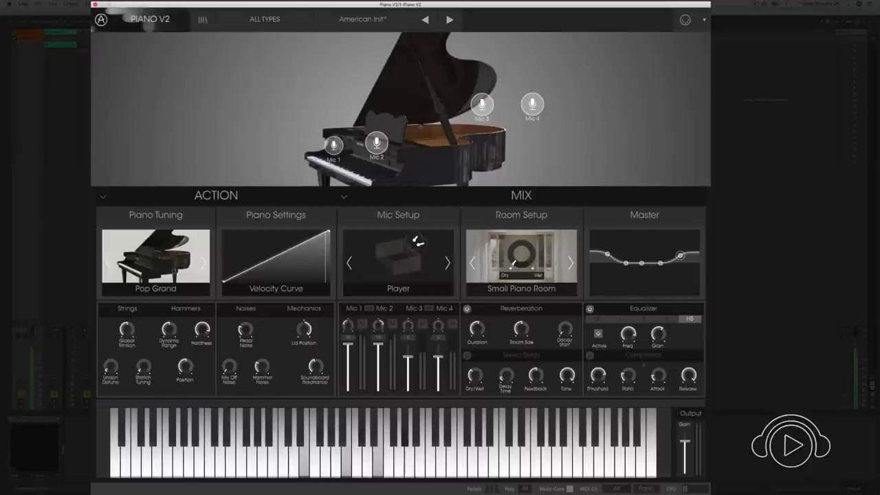
left_click(159, 290)
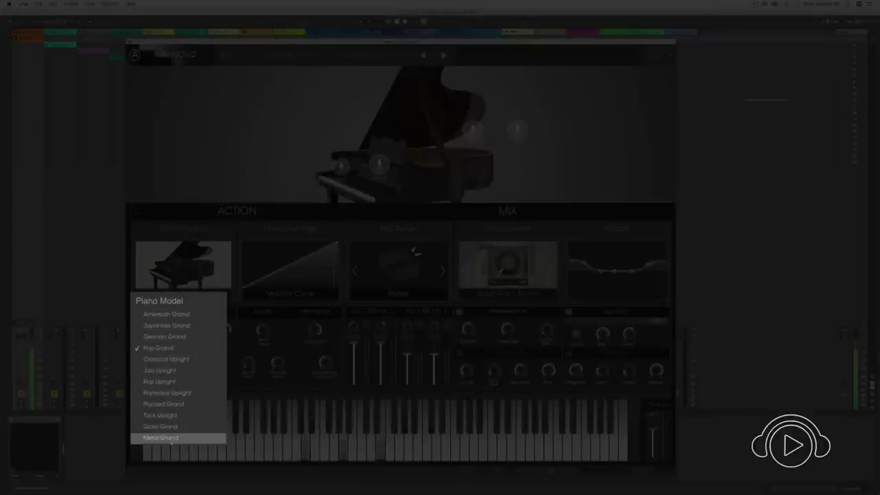
left_click(165, 405)
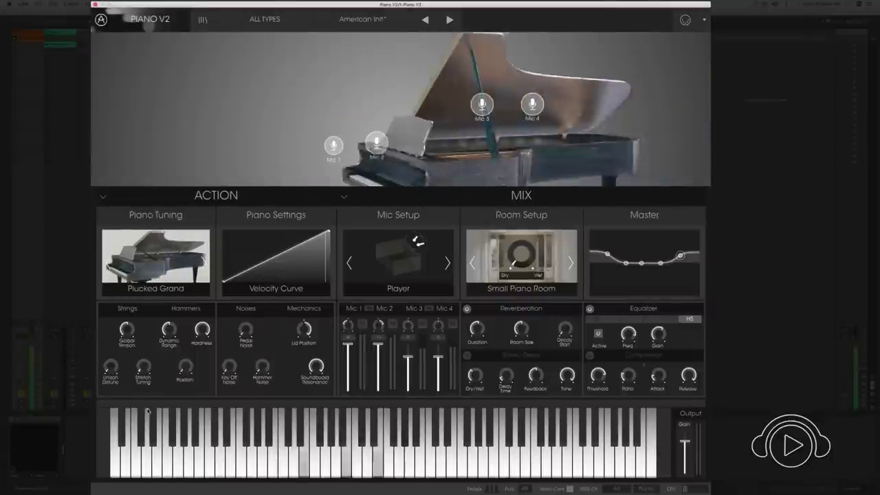
left_click(159, 289)
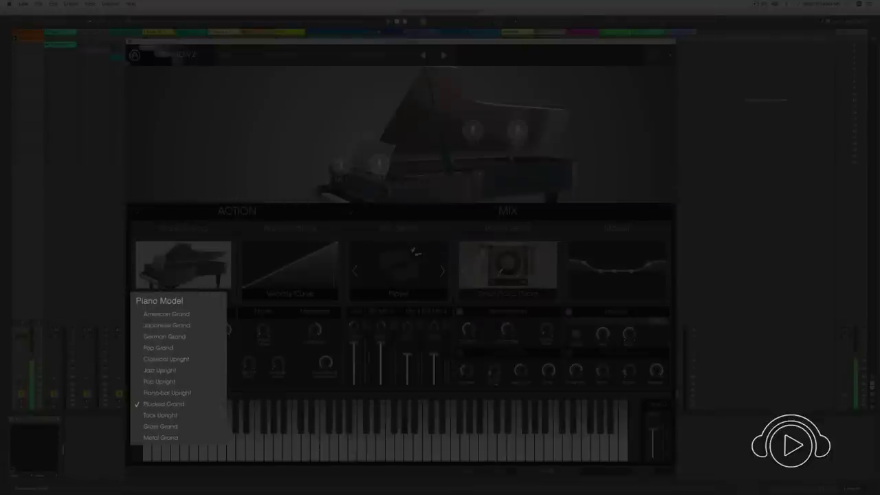
left_click(160, 416)
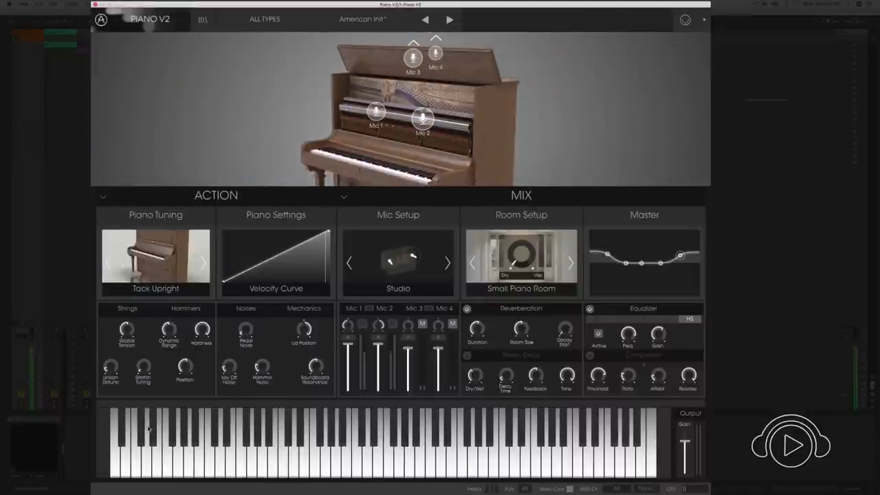
left_click(148, 289)
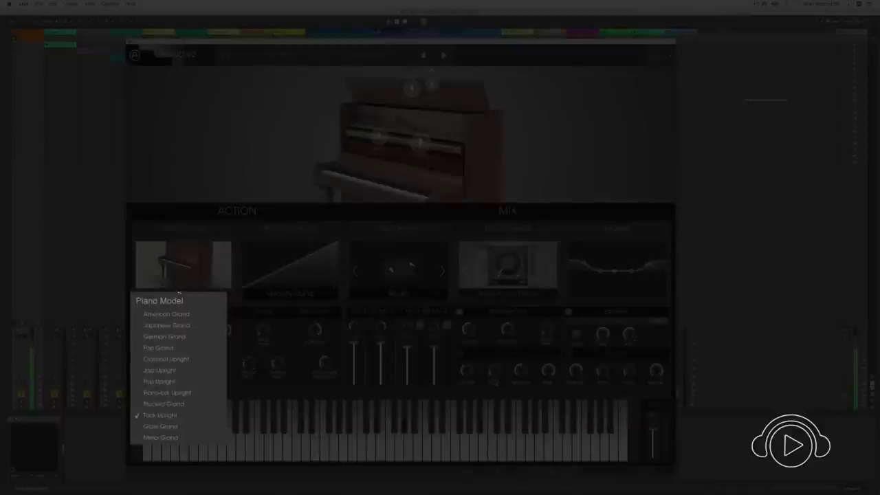
left_click(189, 438)
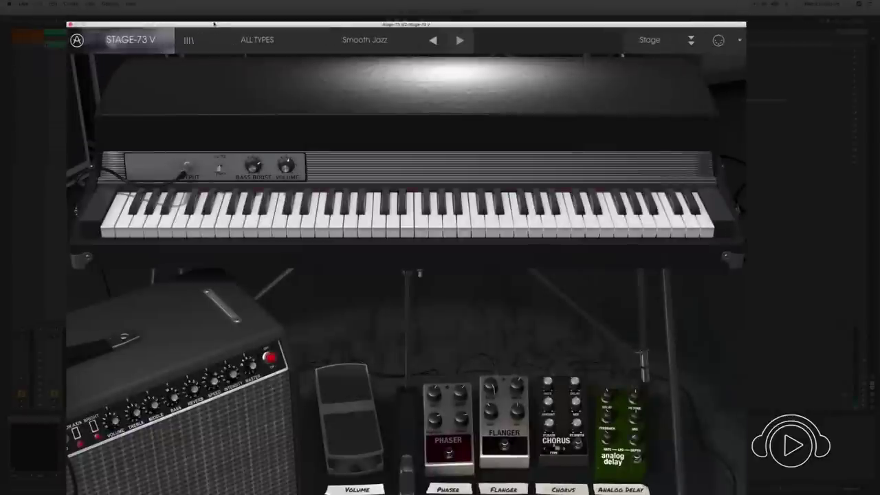
left_click(216, 26)
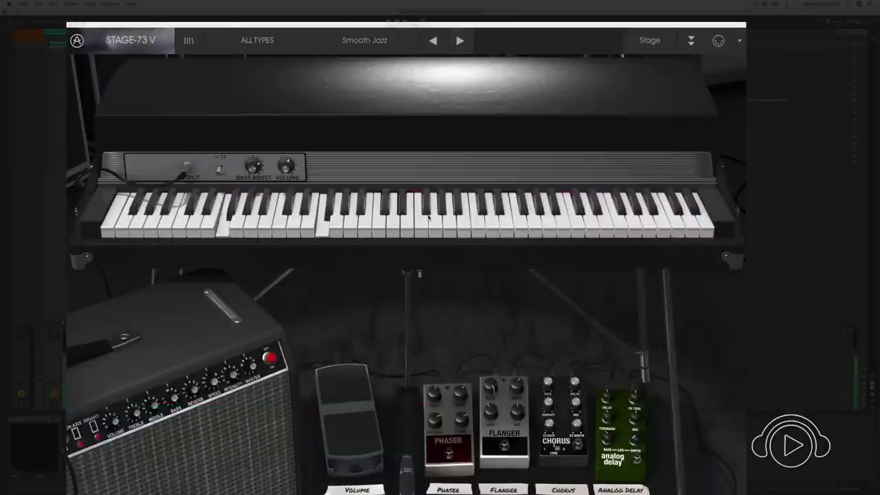
left_click(649, 39)
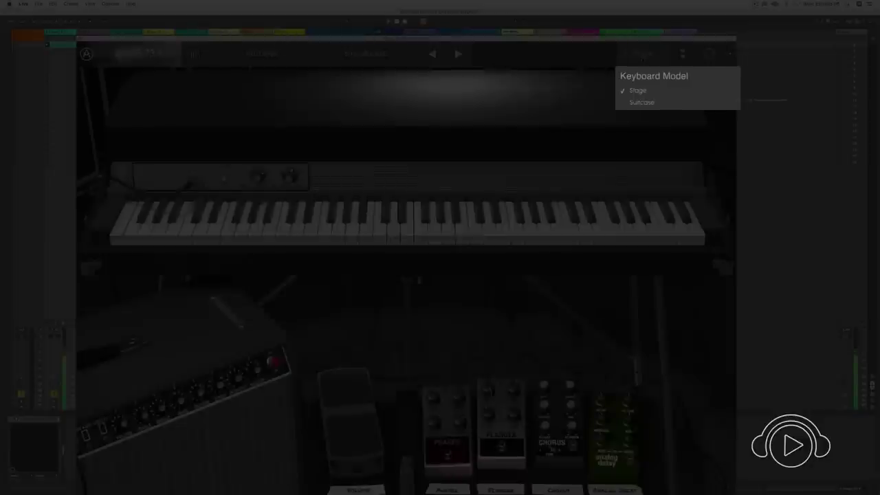
left_click(645, 102)
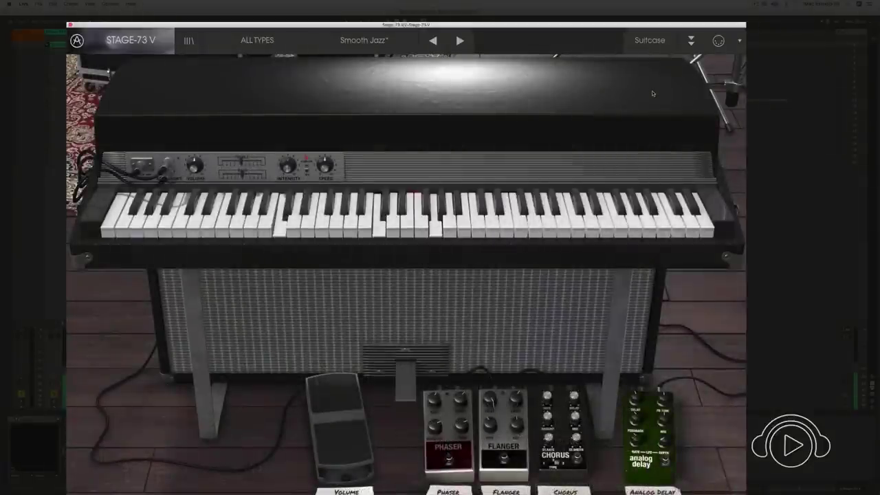
left_click(649, 39)
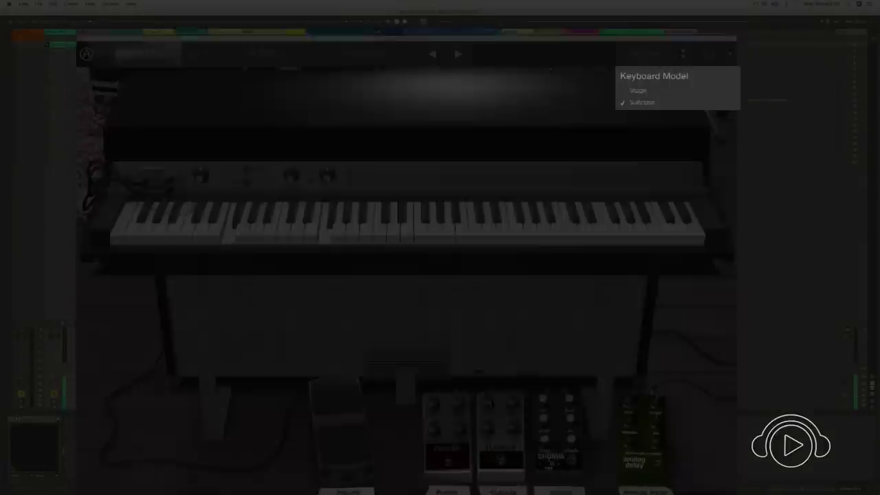
left_click(645, 88)
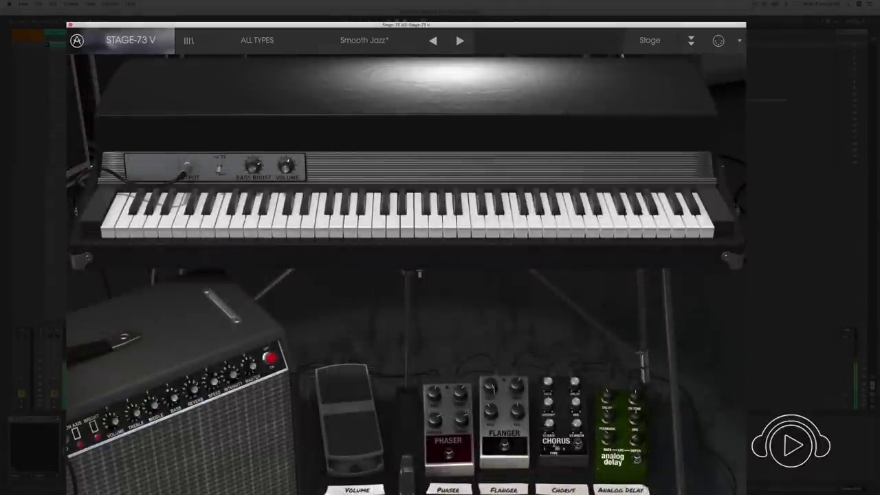
left_click(448, 489)
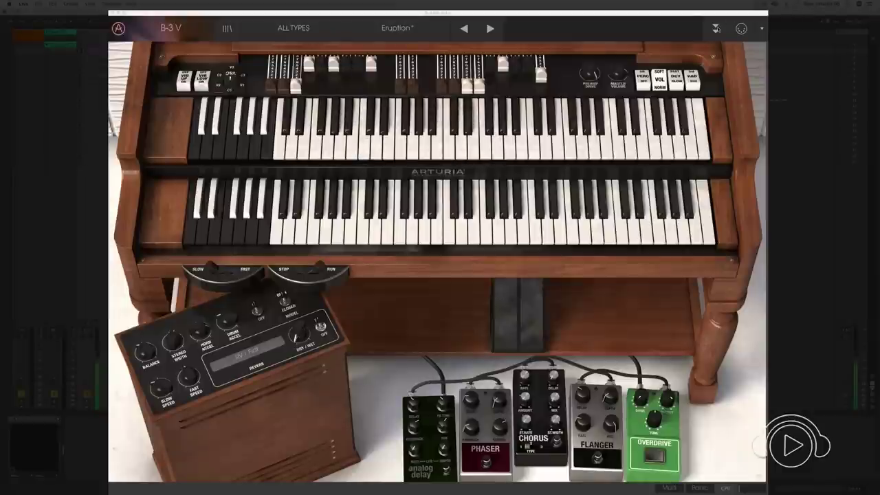
Show the B-3 V voice modulators and advanced settings, viewing modulator slots 2 and 3
left_click(715, 27)
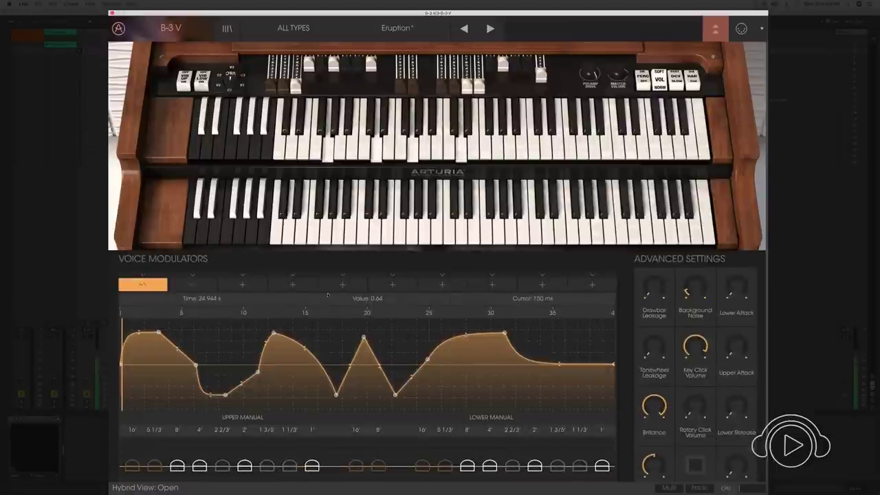
left_click(193, 284)
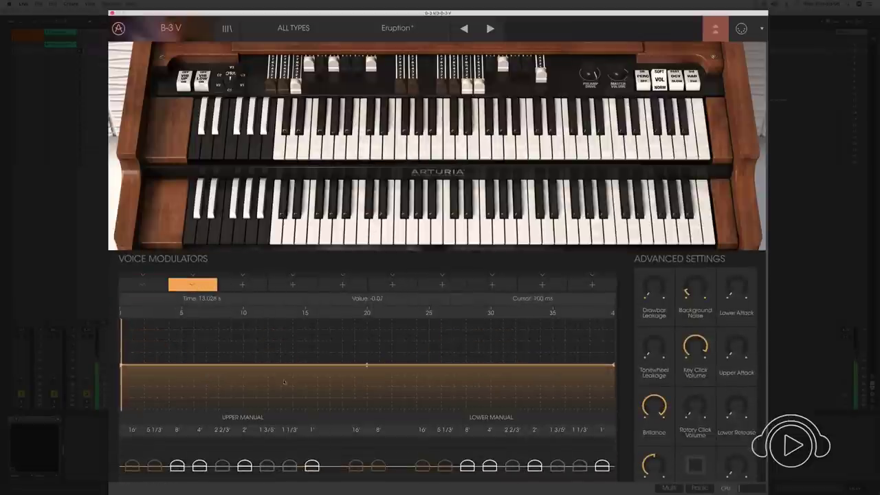
left_click(242, 284)
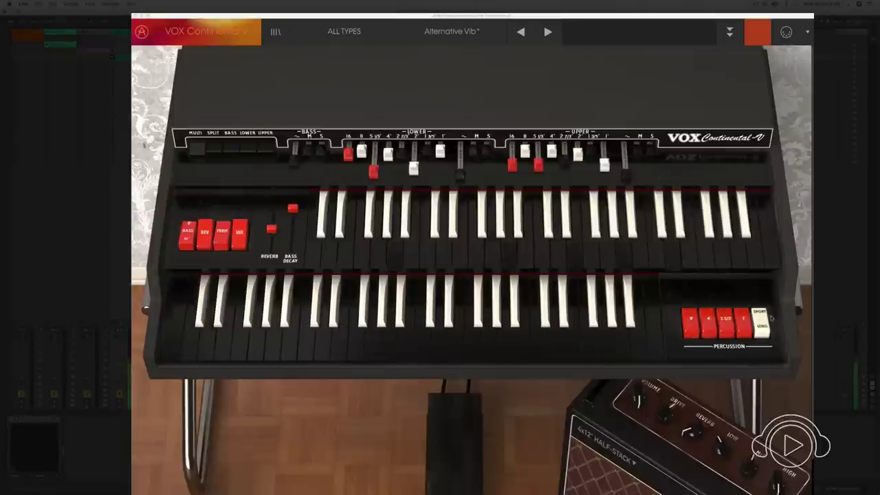
Focus the VOX Continental V window showing the Alternative Vib preset
left_click(712, 332)
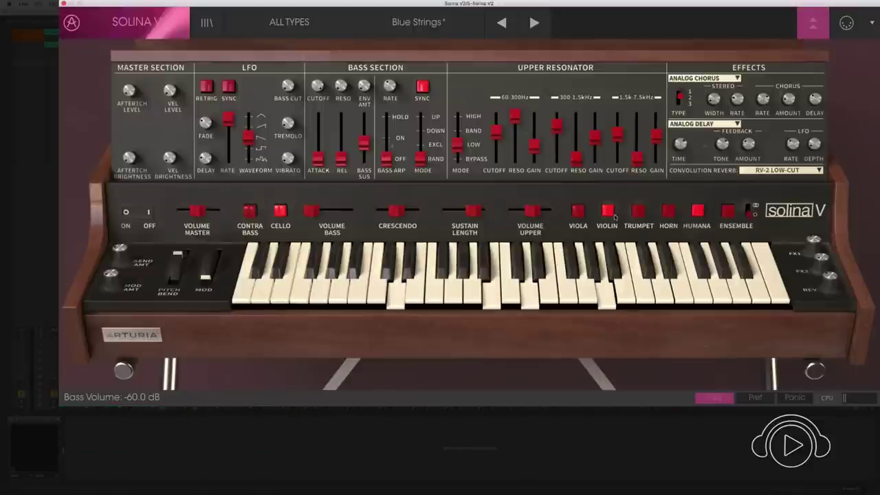
Toggle the Viola and Violin voices, ending with Viola off and Violin on
left_click(579, 212)
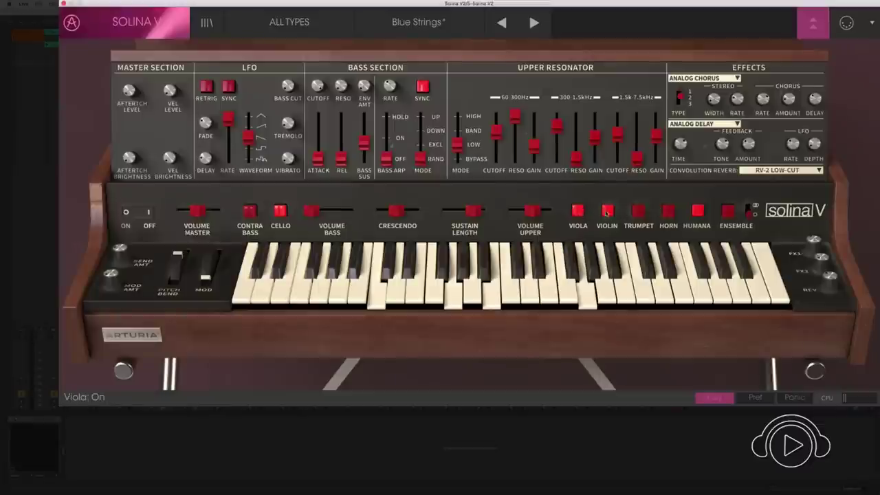
left_click(608, 212)
left_click(579, 212)
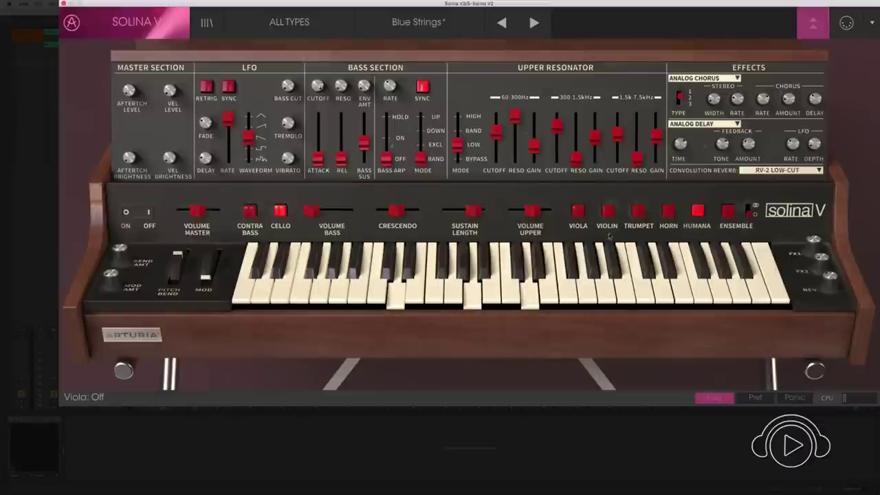
left_click(607, 212)
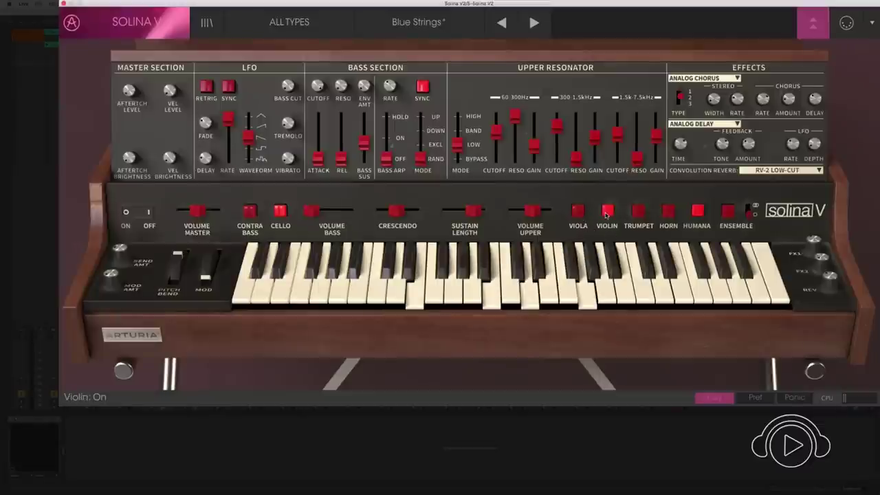
Try Trumpet, then switch to Horn, and toggle the Ensemble effect on and off
left_click(638, 212)
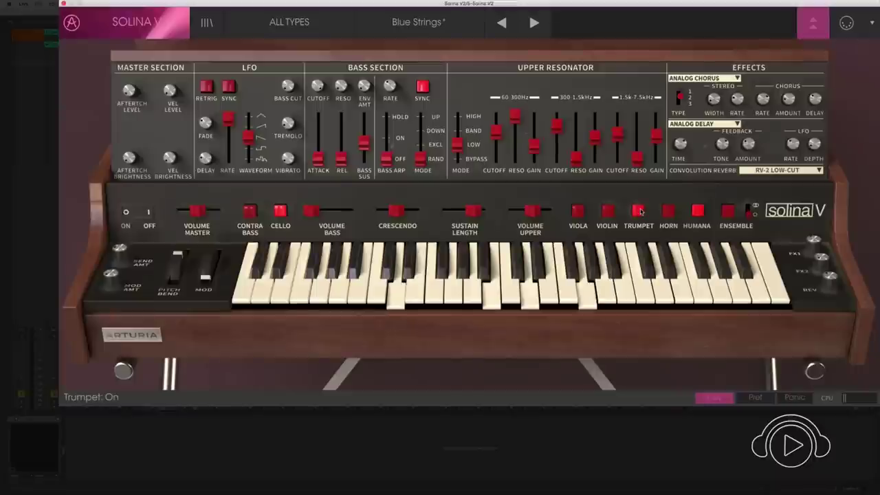
left_click(639, 212)
left_click(666, 212)
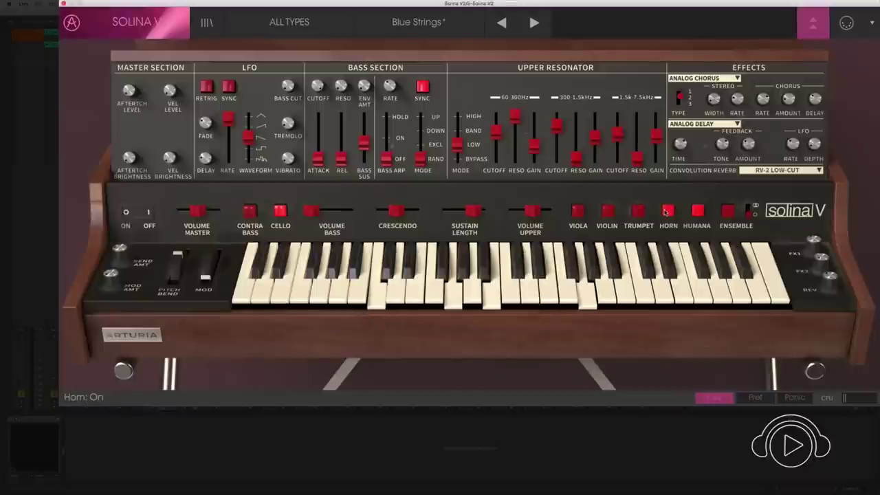
left_click(729, 214)
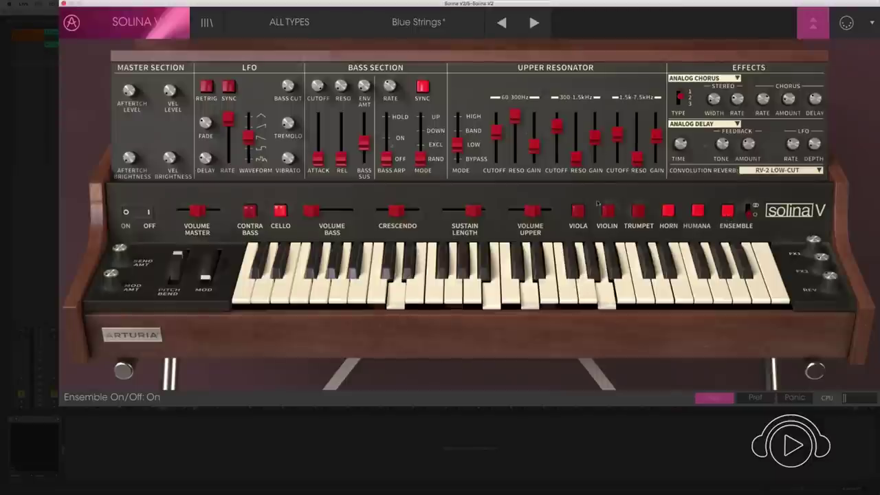
left_click(728, 211)
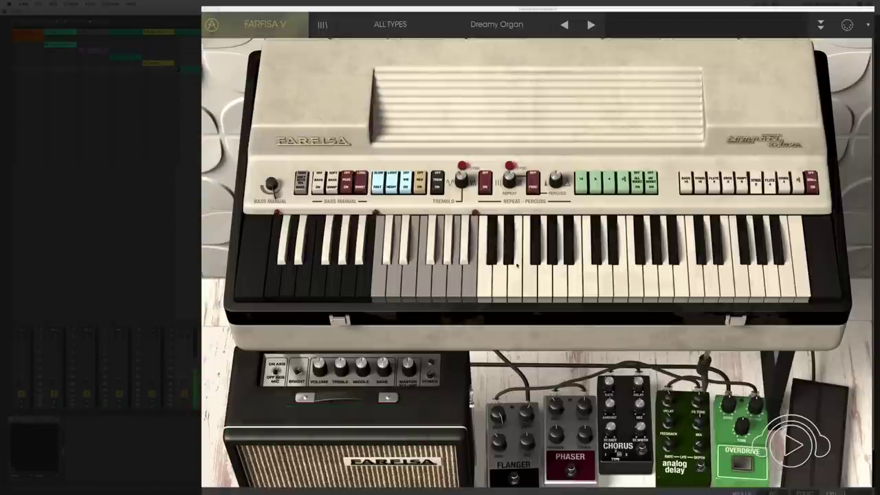
Scroll to the Farfisa pedalboard, open the Flanger slot's effect choices, and reveal the Open Mode panel
scroll(517, 265, "down", 2)
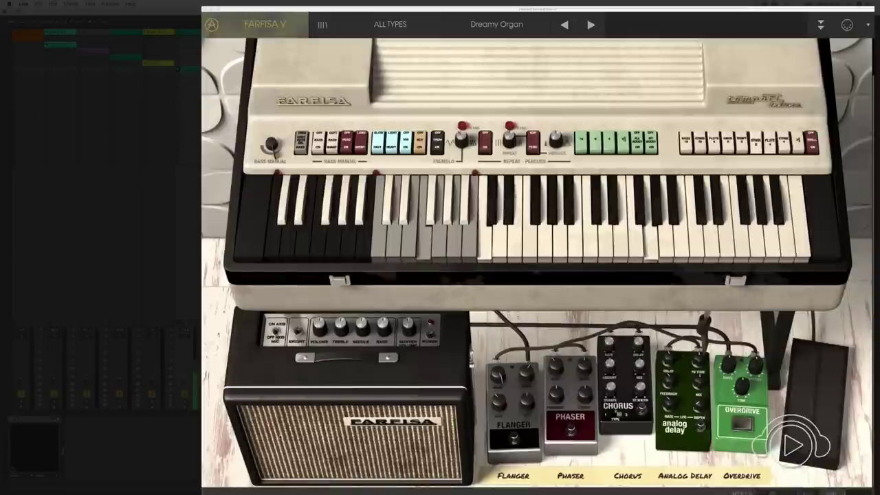
left_click(503, 416)
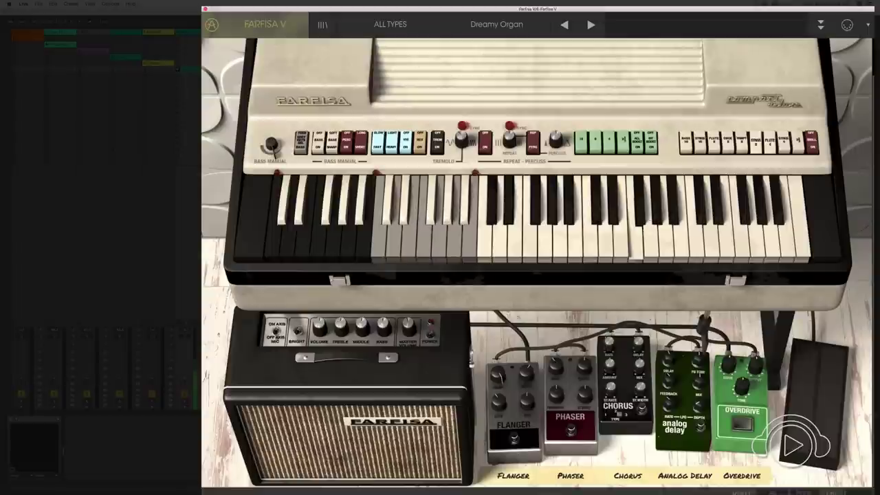
left_click(821, 26)
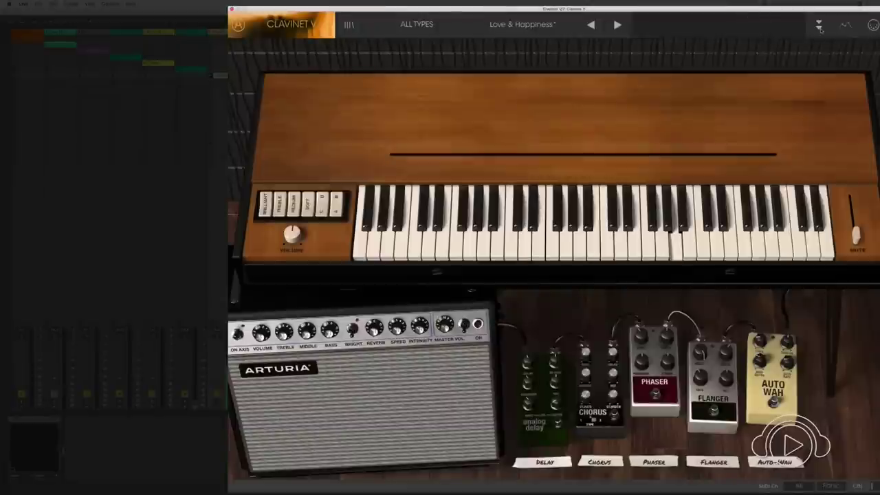
Open the Clavinet lid and step the tone through Soft, Medium, Treble and Brilliant
left_click(819, 25)
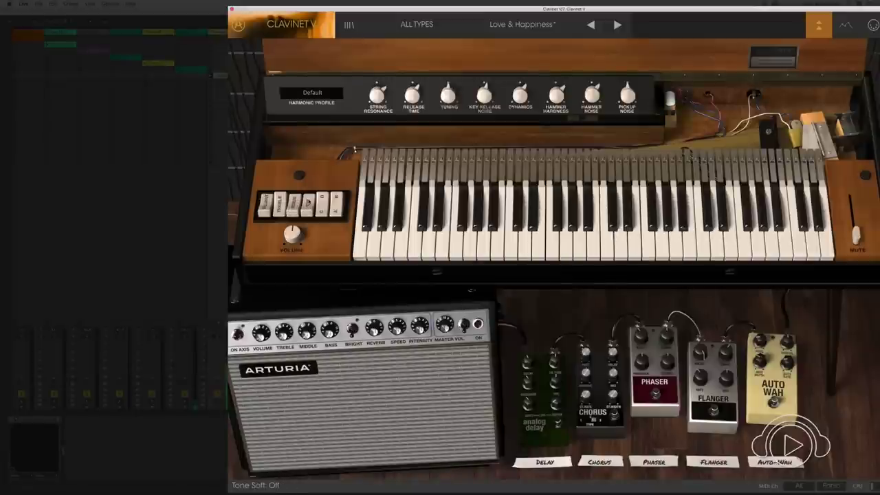
left_click(307, 204)
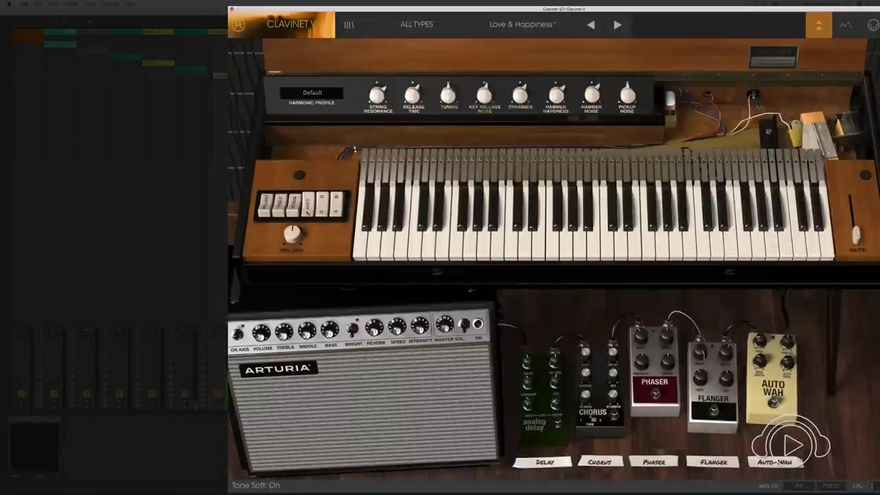
left_click(294, 205)
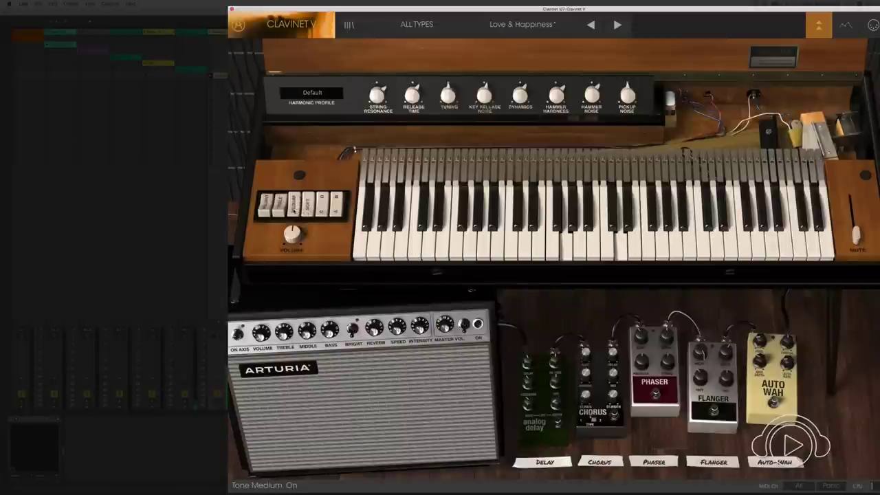
left_click(280, 204)
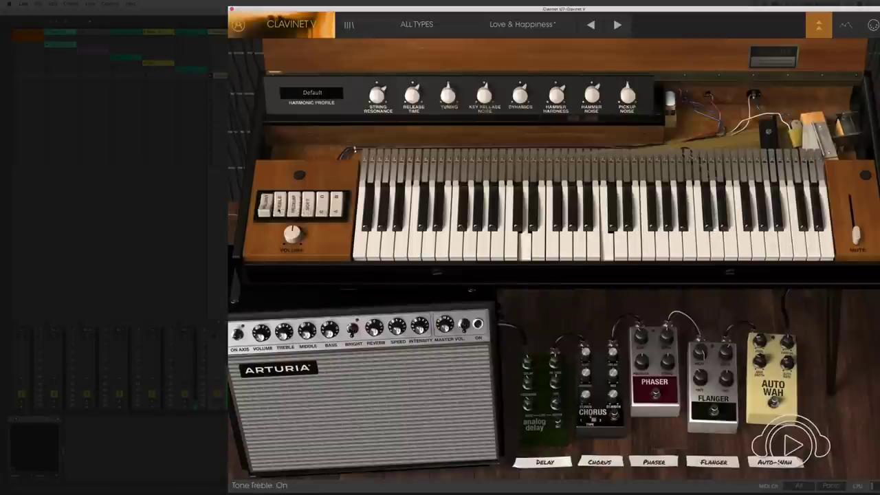
left_click(266, 204)
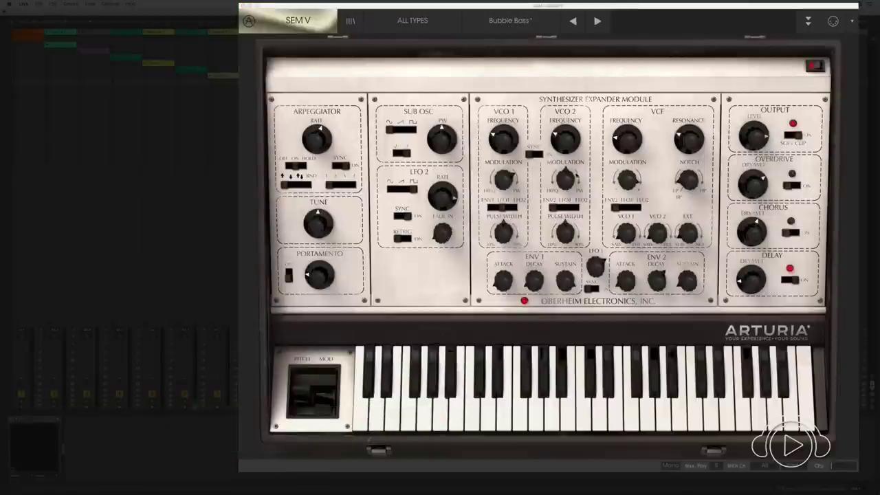
Change the Bubble Bass voice mode and maximum polyphony, then open the Keyboard Follow panel
left_click(676, 462)
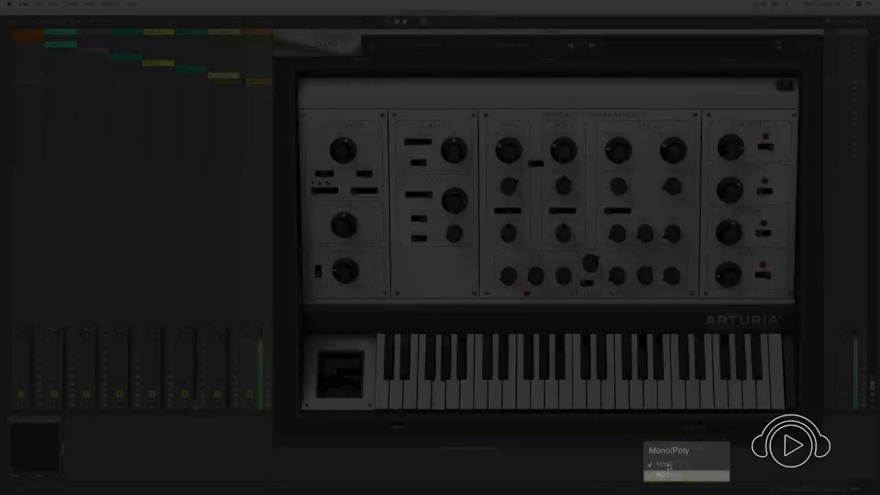
left_click(660, 465)
left_click(715, 466)
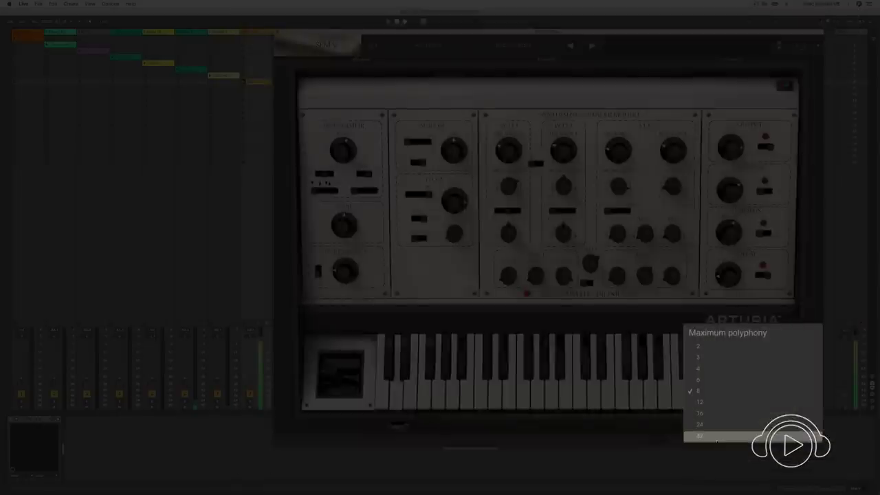
left_click(694, 436)
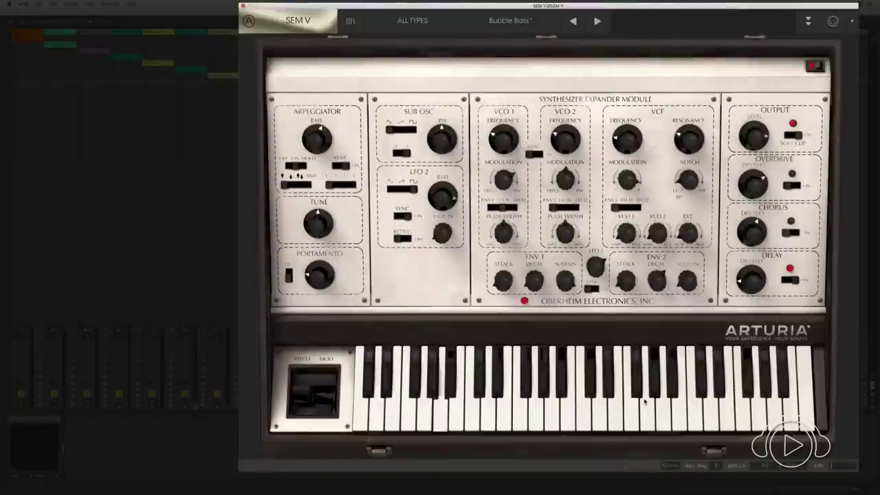
left_click(808, 22)
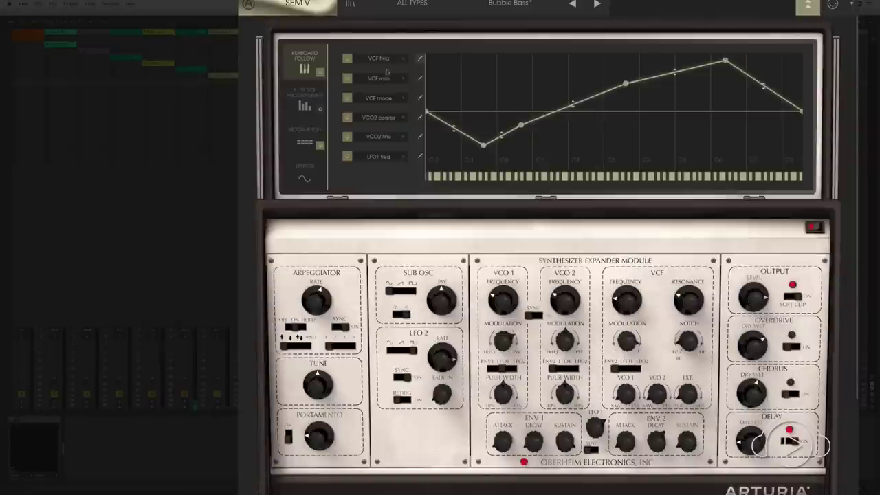
Browse SEM V's Voice Programmer, playing modes and effects pages, then raise VCF Frequency slightly
left_click(306, 95)
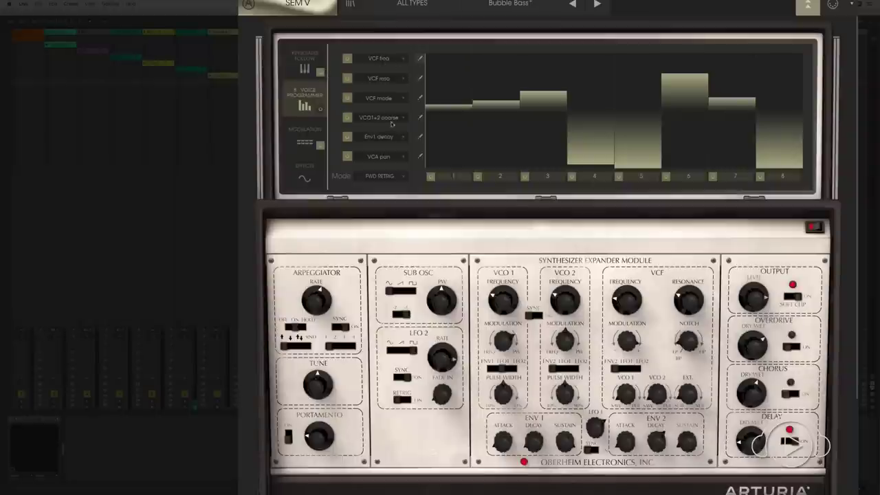
left_click(388, 176)
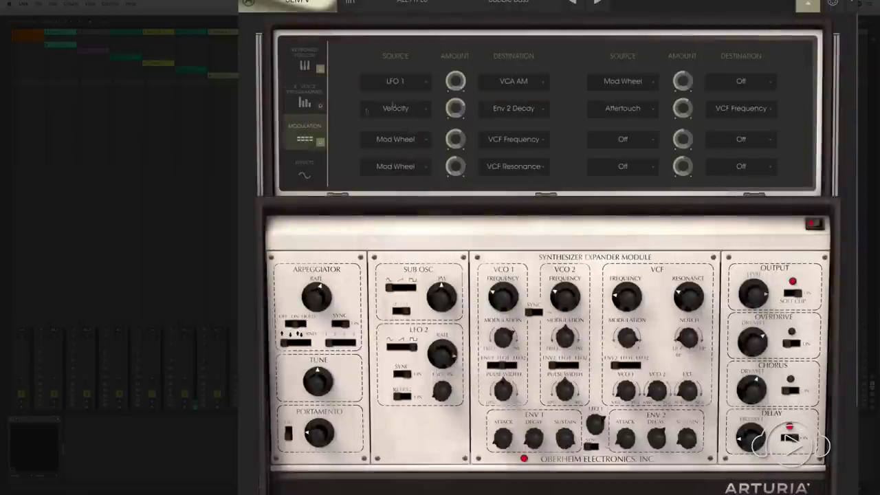
left_click(300, 165)
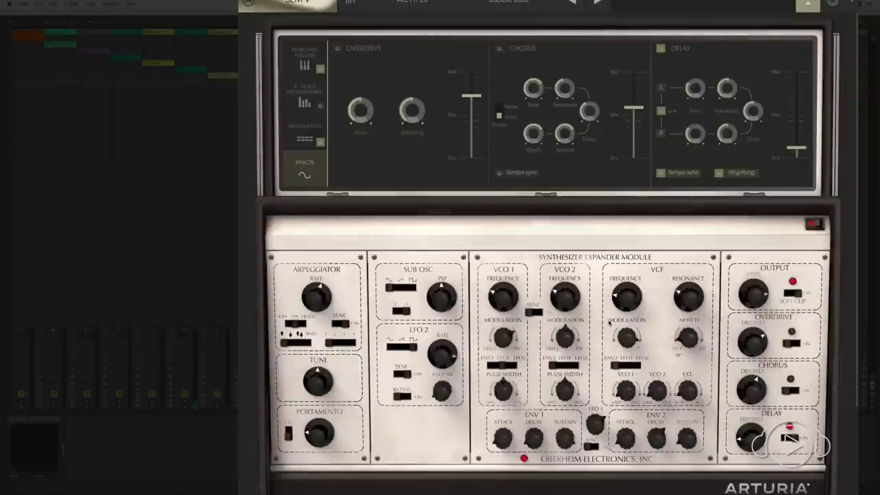
left_click_drag(628, 303, 622, 281)
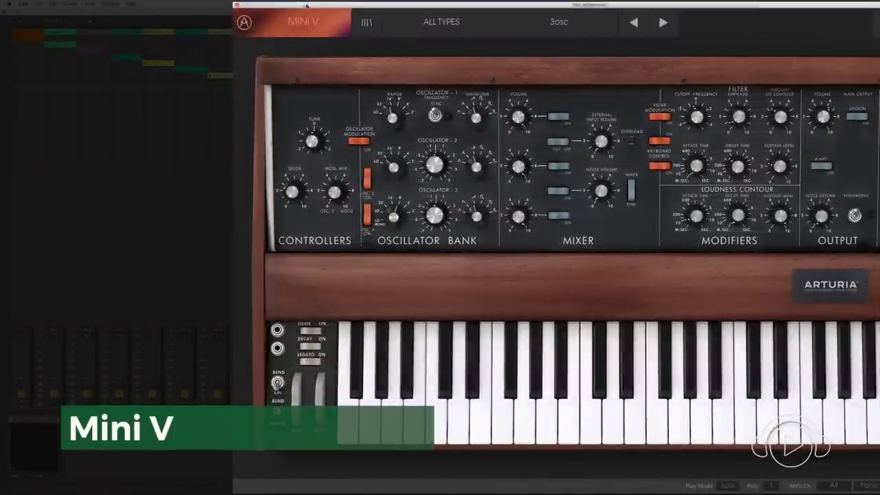
Move the Mini V window left over the DAW and reveal its LFO/ARP advanced panel
left_click_drag(306, 4, 152, 4)
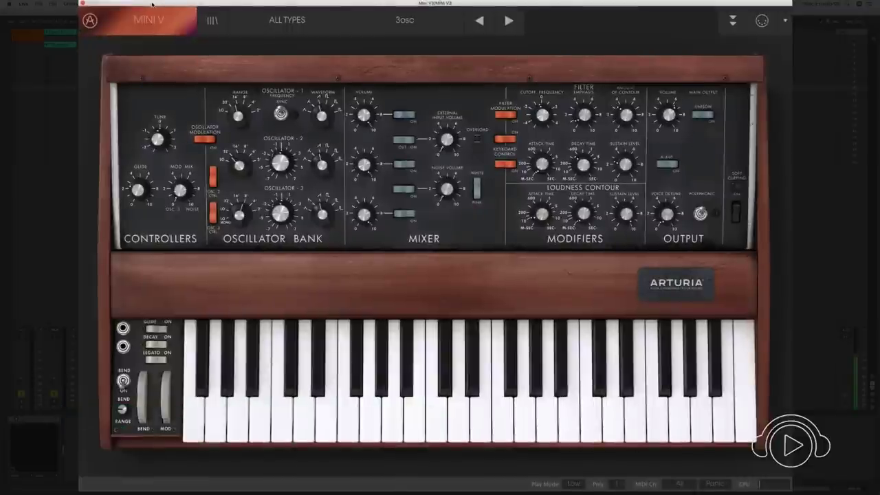
left_click_drag(520, 5, 526, 8)
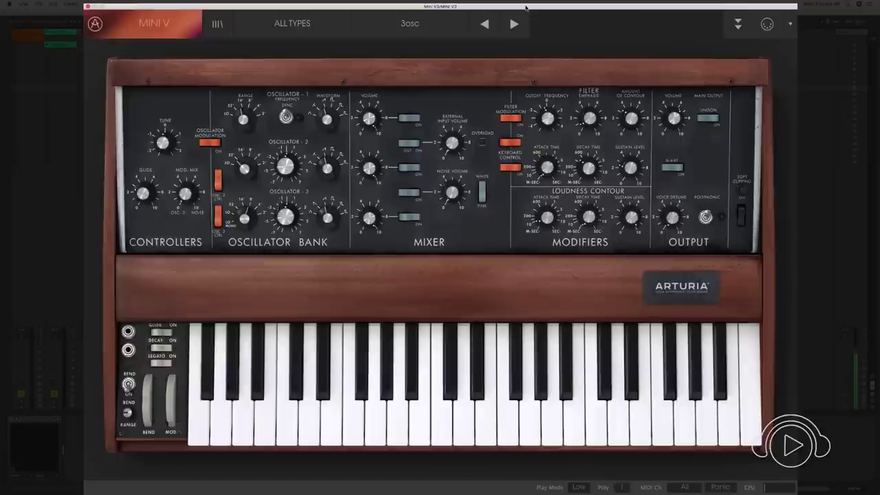
left_click_drag(526, 8, 543, 10)
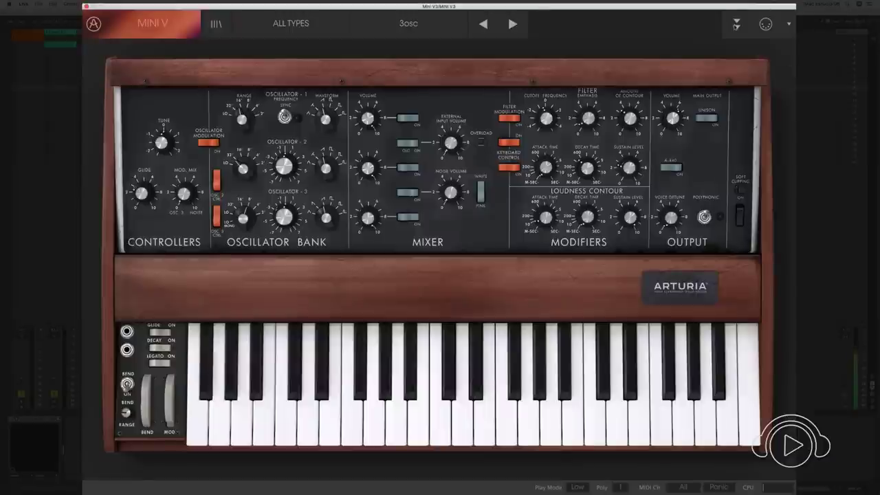
left_click(736, 24)
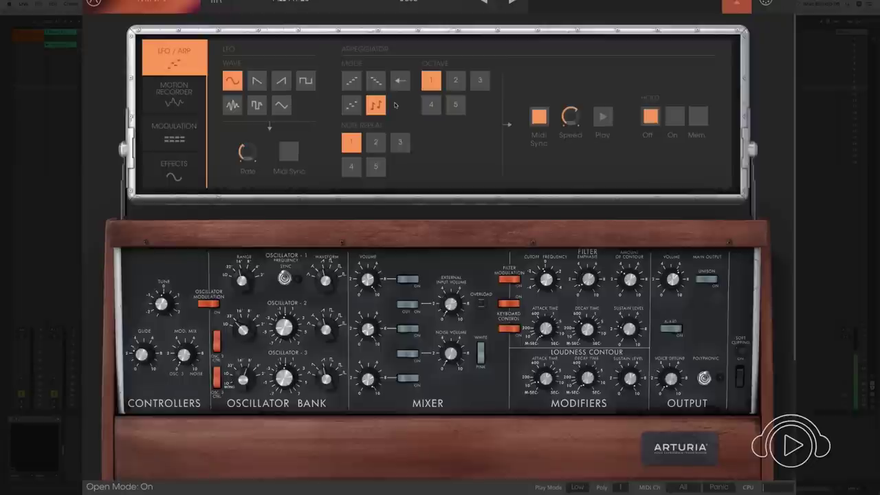
Page through Mini V's Motion Recorder, modulation matrix and effects pages, then raise the filter cutoff
left_click(169, 84)
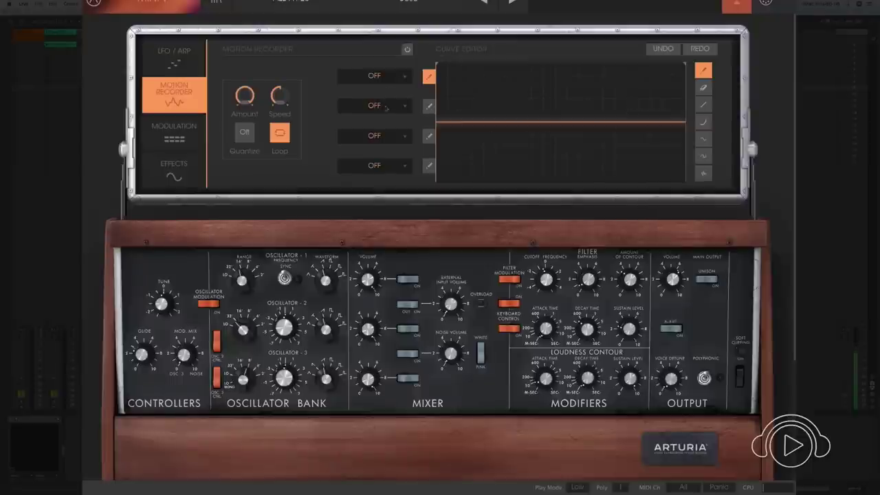
left_click(167, 128)
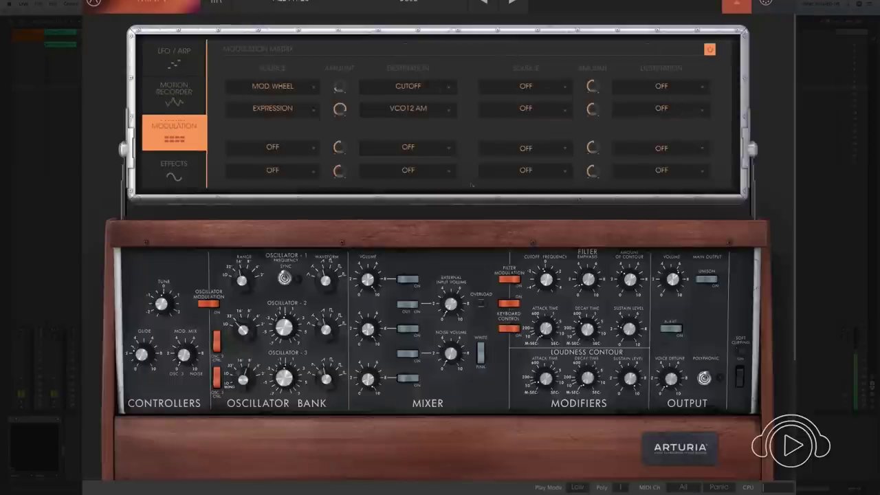
left_click(185, 162)
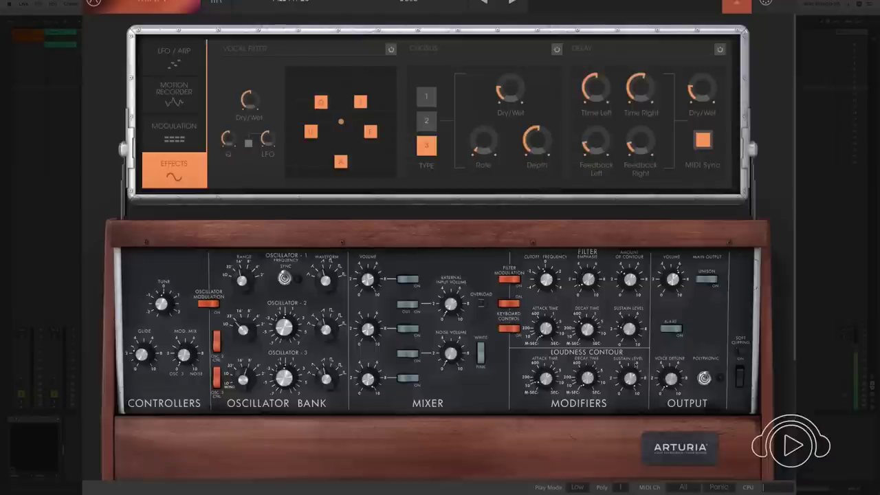
mouse_move(550, 280)
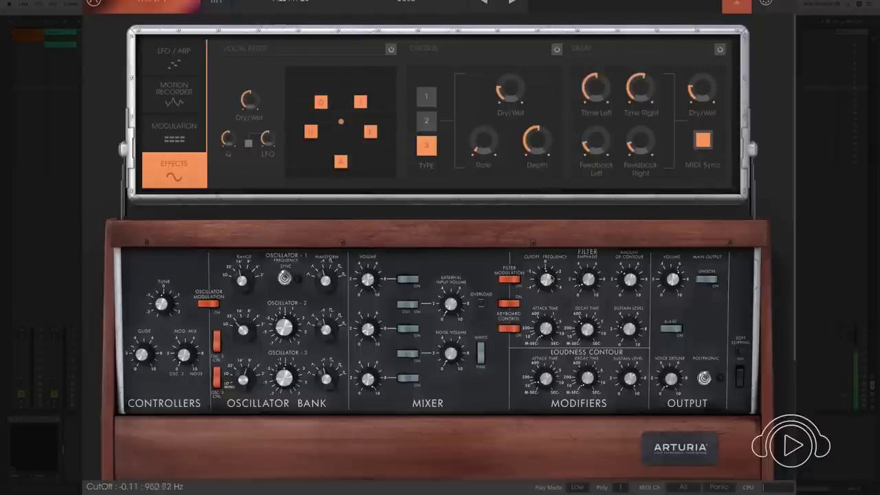
mouse_move(550, 280)
left_mouse_down()
mouse_move(554, 253)
mouse_move(554, 297)
left_mouse_up()
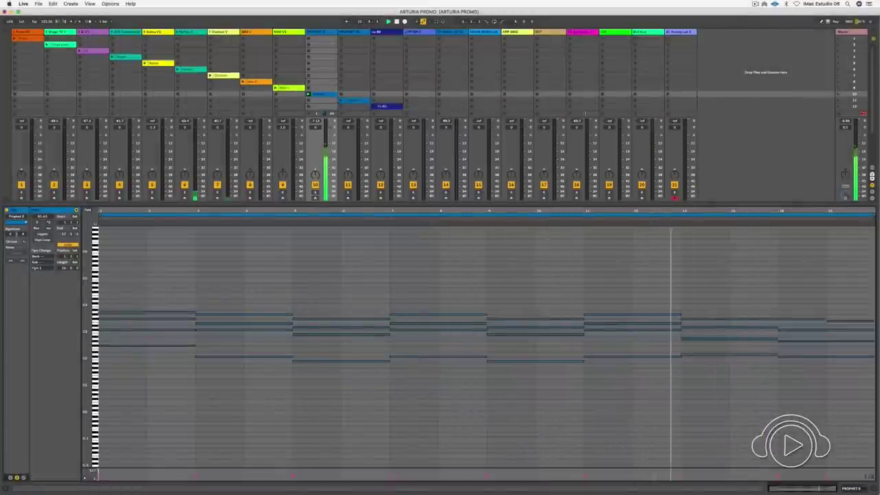
Stop playback, select the Prophet V track and its clip, and open the Prophet V window
key("space")
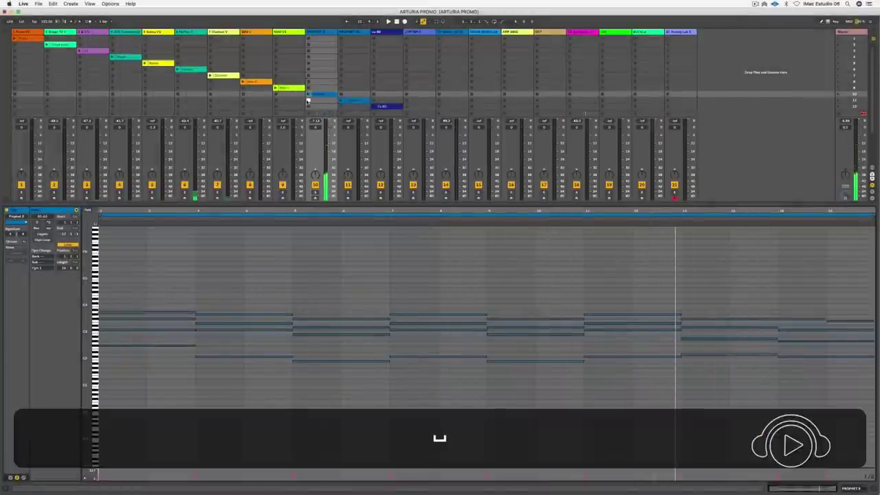
left_click(358, 32)
left_click(341, 100)
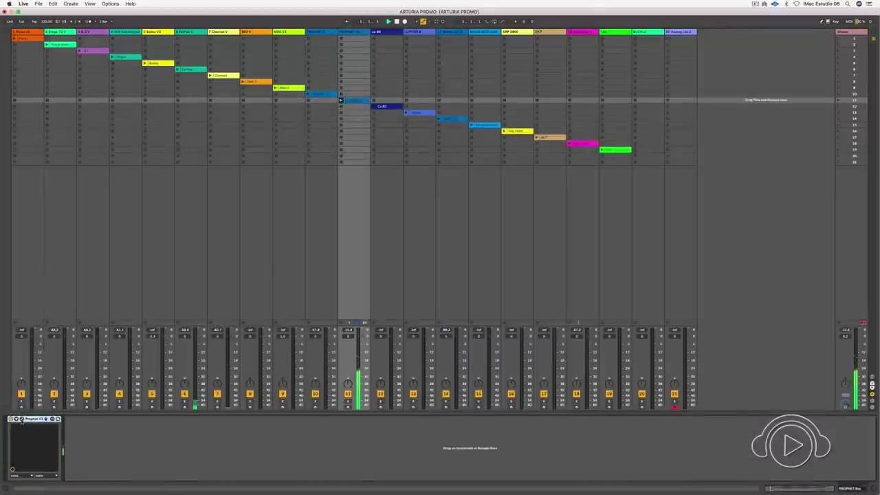
key("super+alt+p")
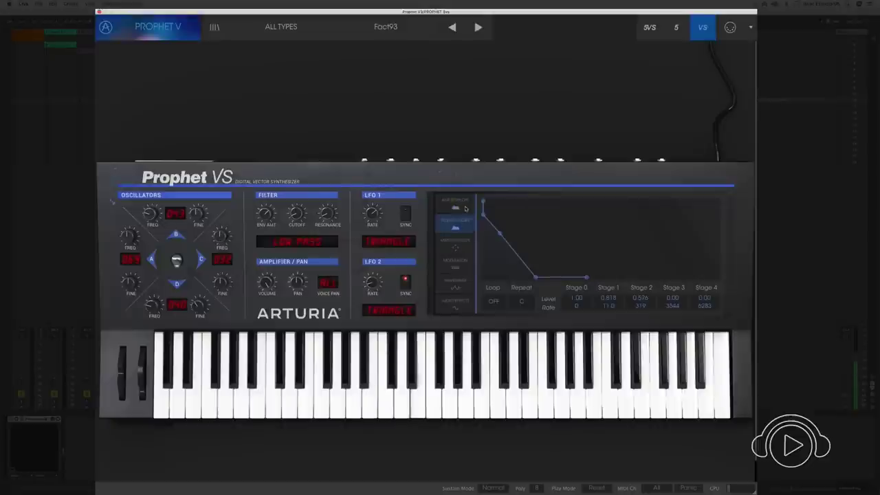
Browse the Prophet VS envelope, modulation and waveform pages, set Osc A to 070 clarinet2, and raise cutoff
left_click(463, 227)
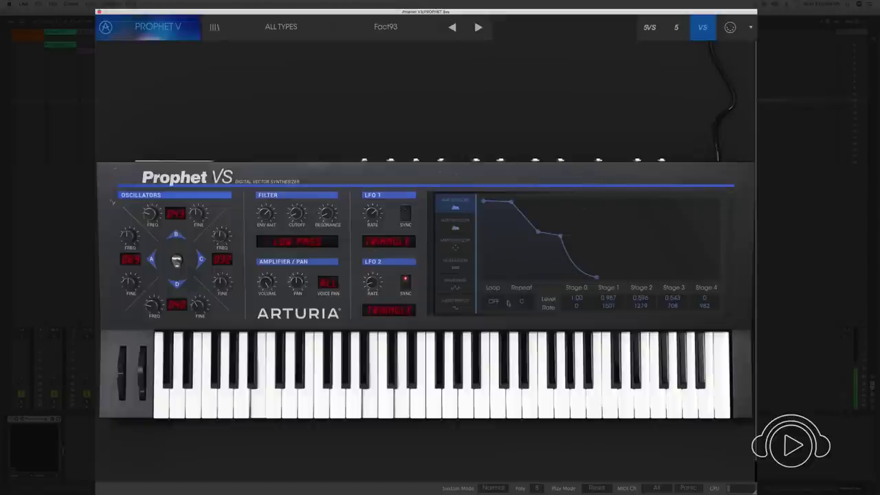
left_click(455, 242)
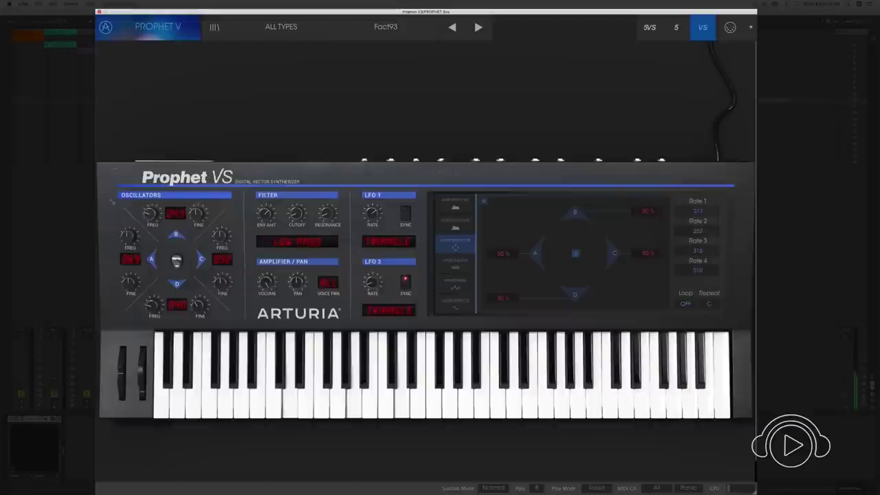
left_click(455, 263)
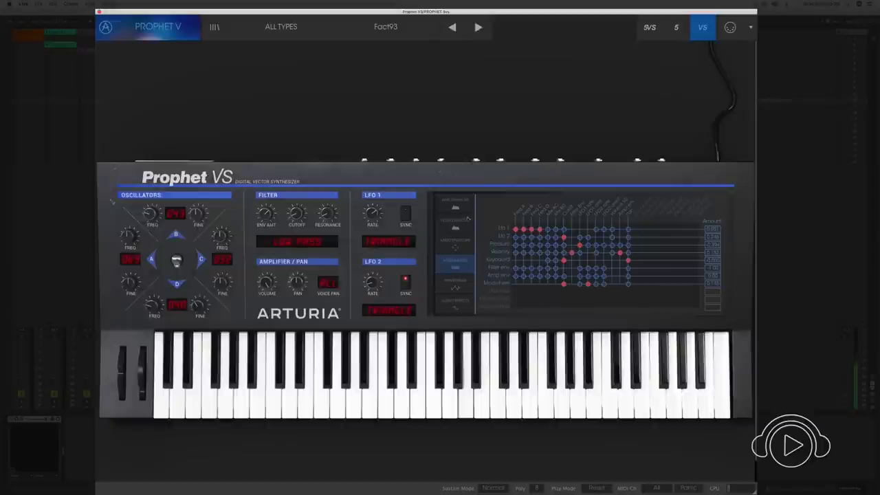
left_click(456, 284)
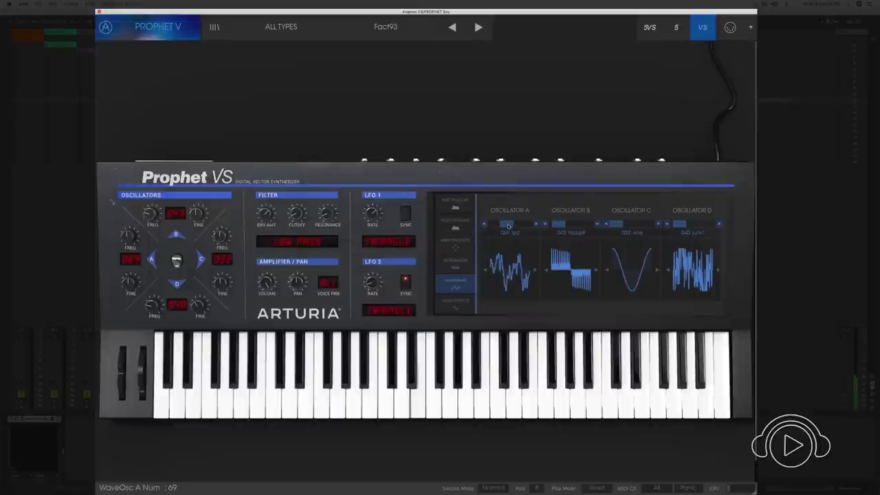
left_click_drag(508, 227, 509, 226)
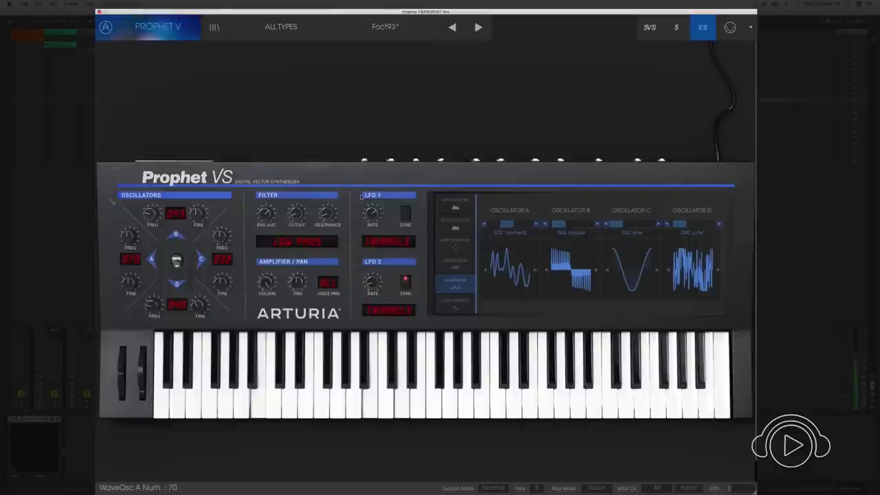
mouse_move(302, 210)
left_mouse_down()
mouse_move(303, 163)
mouse_move(307, 219)
left_mouse_up()
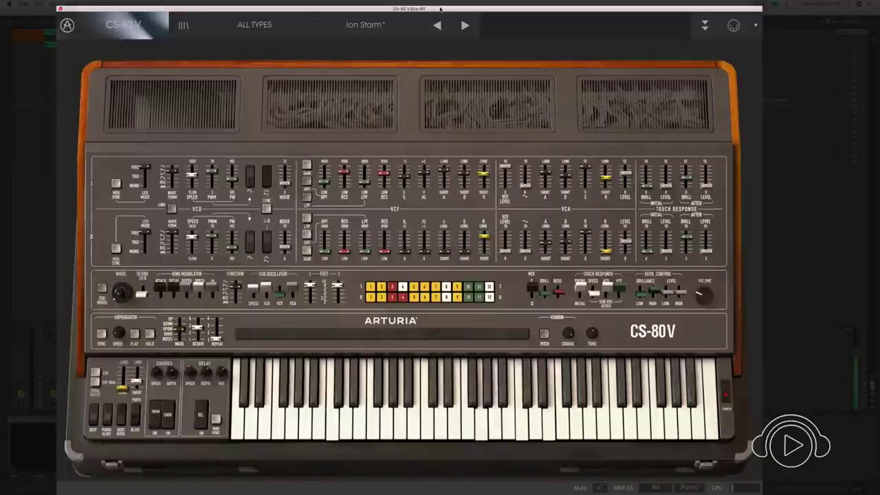
Expand CS-80V's advanced panel to the Multi page showing four Ch 1 parts spanning C0–C8
left_click(705, 25)
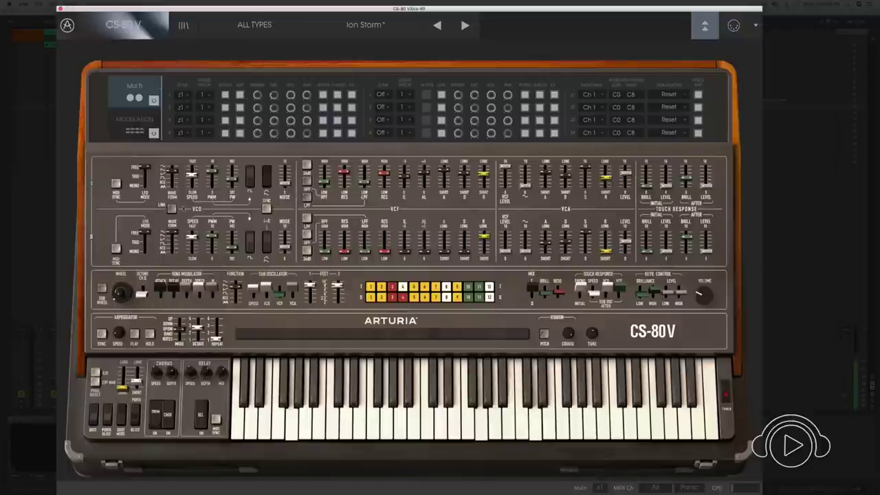
Check the zone and Zone1 Mode options without changing them, then show CS-80V's modulation routings
left_click(182, 106)
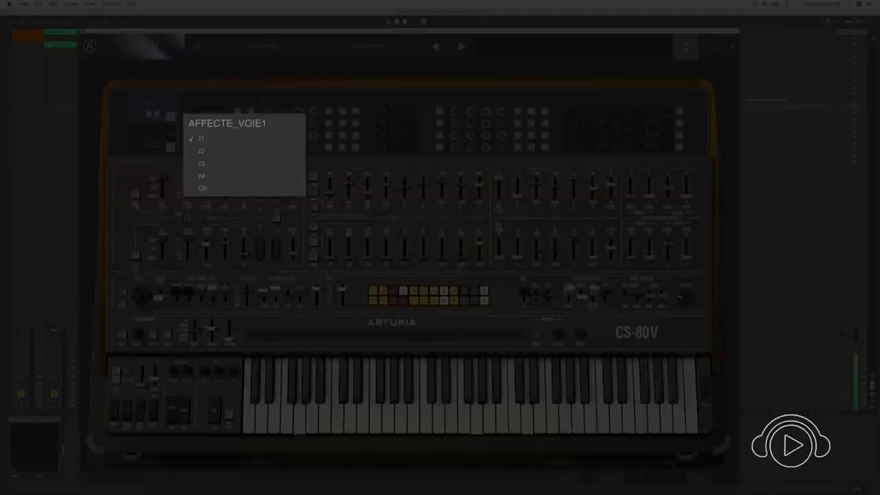
left_click(219, 75)
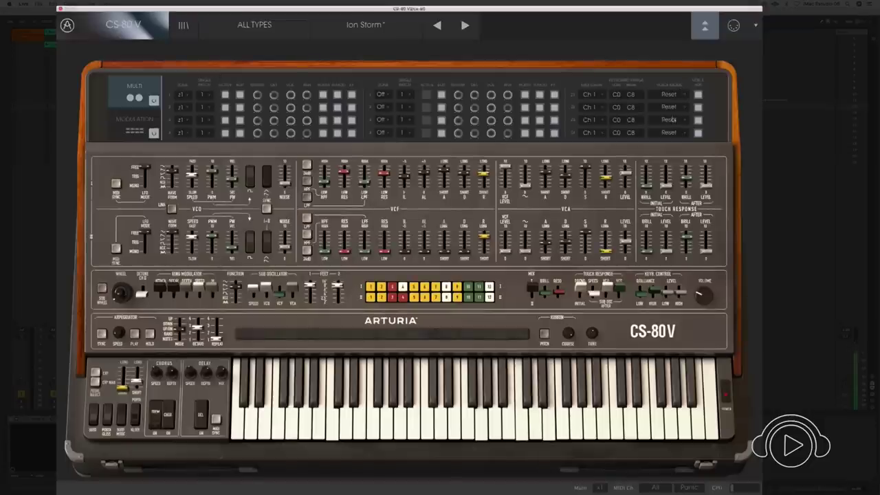
left_click(669, 95)
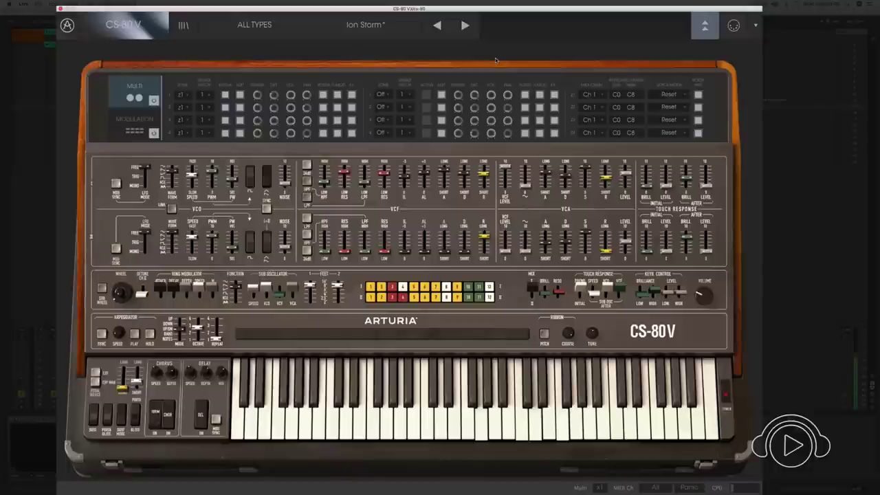
left_click(142, 122)
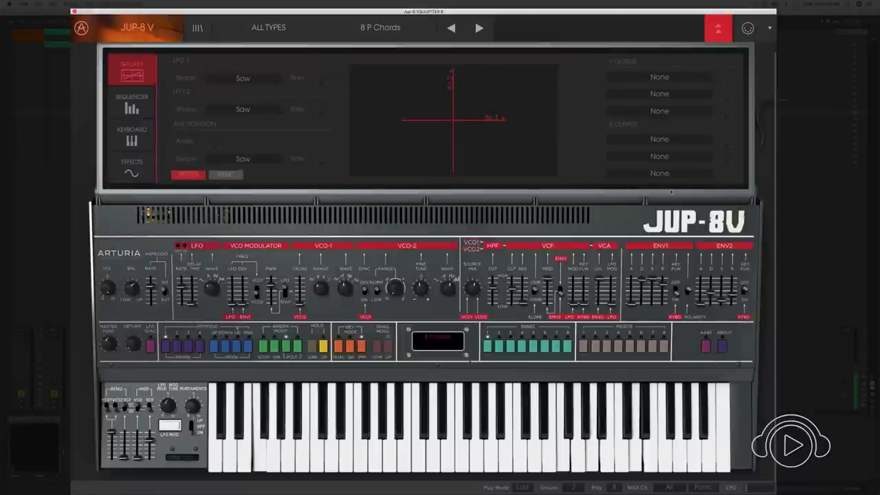
Switch Jup-8V's advanced panel to the Sequencer page
left_click(134, 101)
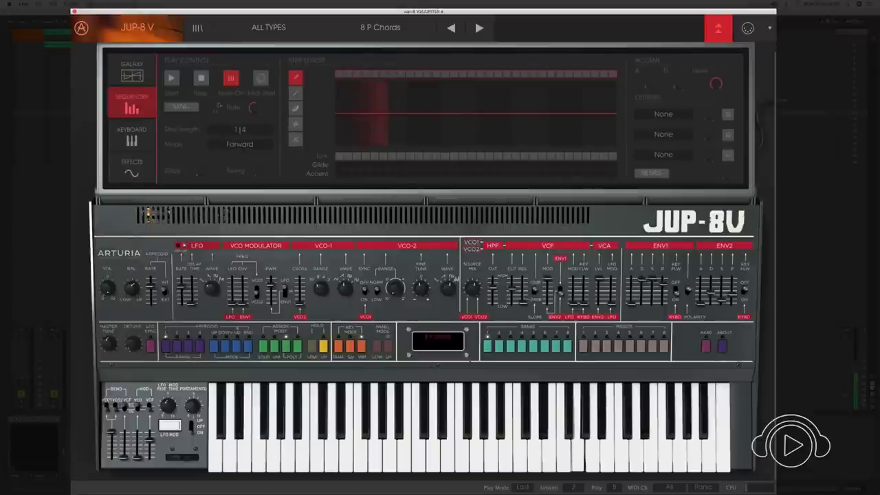
Check the Keyboard velocity settings, leaving Velo 1 destination at None, then show the Effects page
left_click(134, 133)
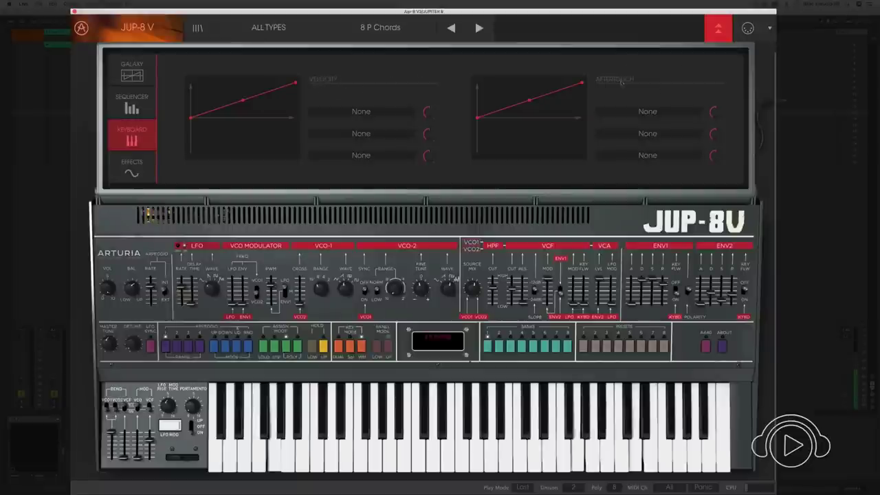
left_click(361, 112)
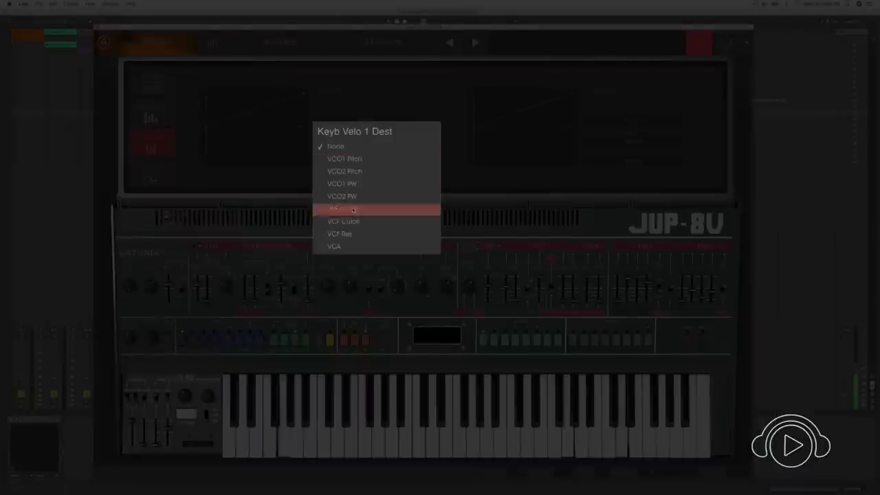
key("Escape")
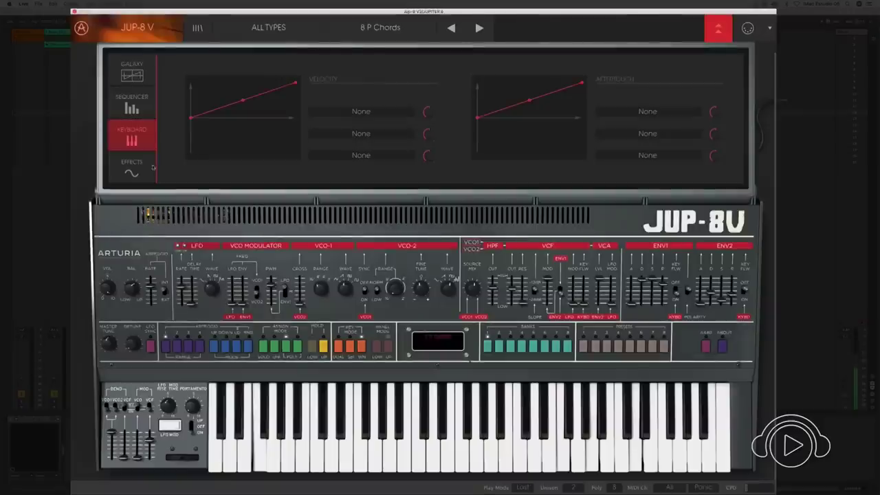
left_click(137, 167)
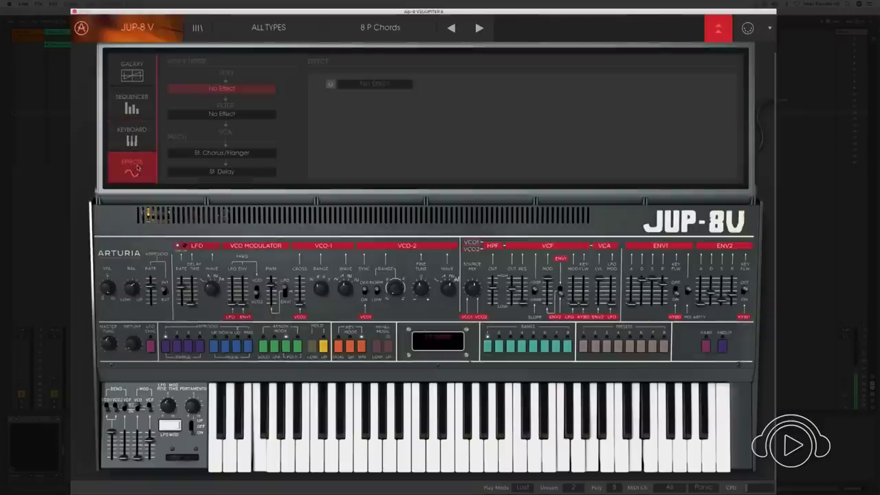
Change the Jup-8V voice assign mode and raise the VCF cutoff to 3142.32 Hz
left_click(279, 345)
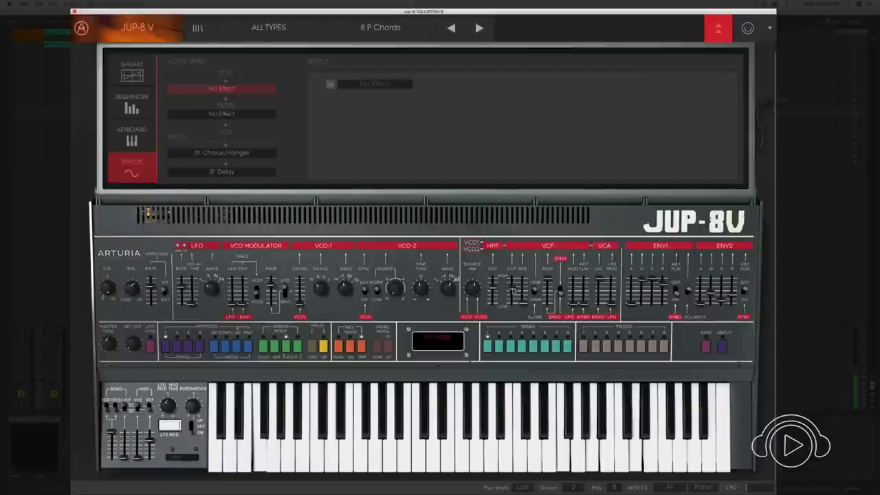
left_click_drag(513, 290, 512, 322)
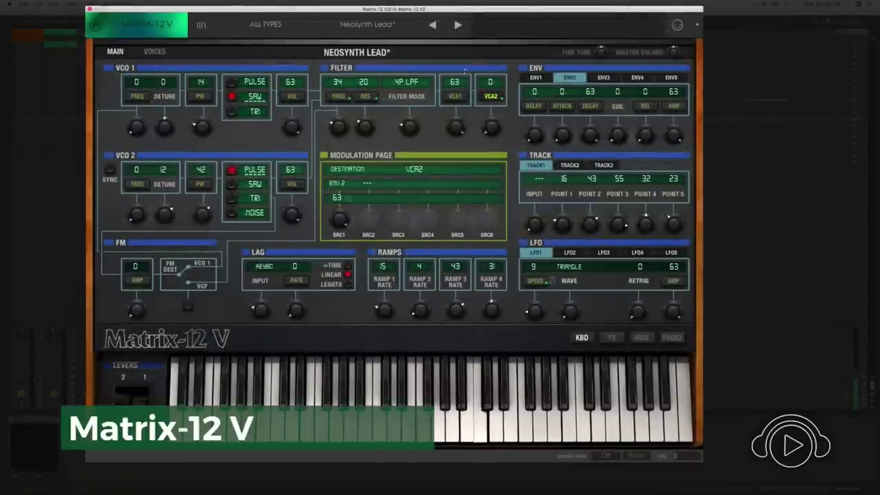
left_click(151, 52)
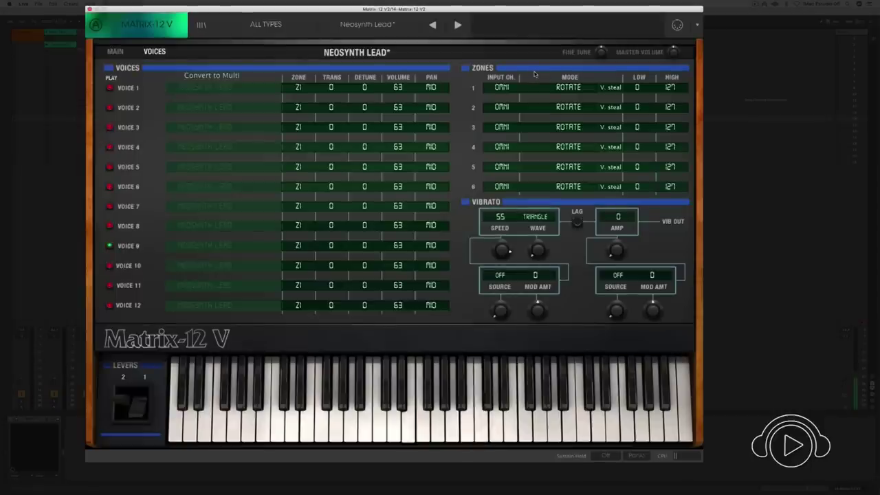
left_click(117, 51)
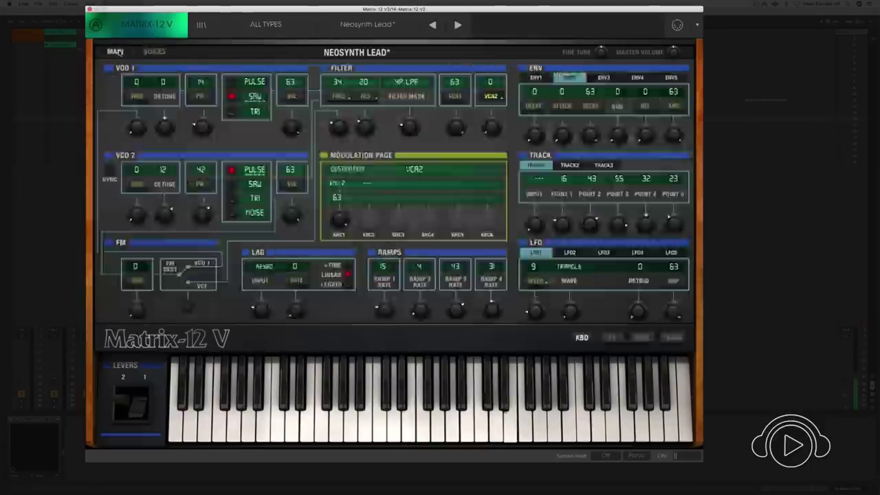
left_click(643, 338)
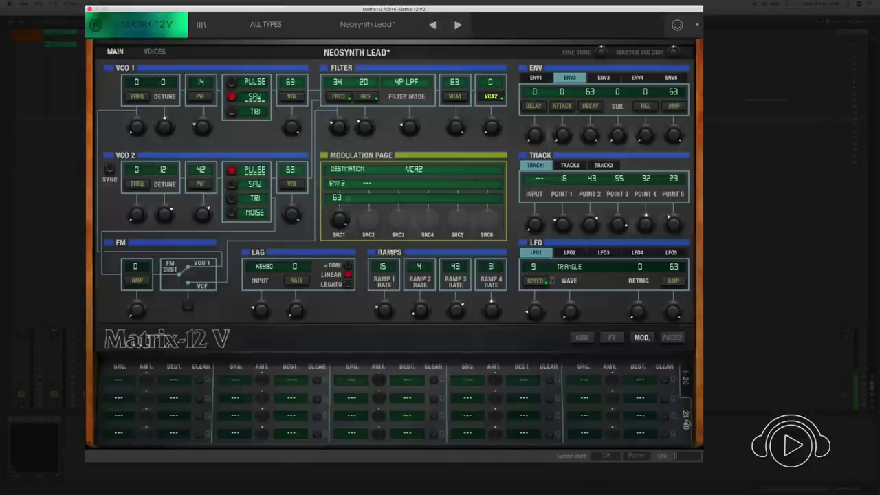
left_click(686, 380)
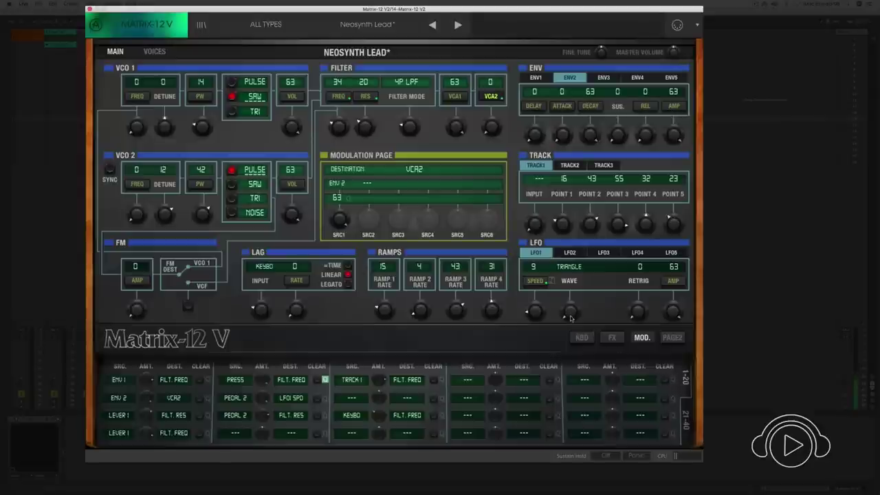
left_click(613, 337)
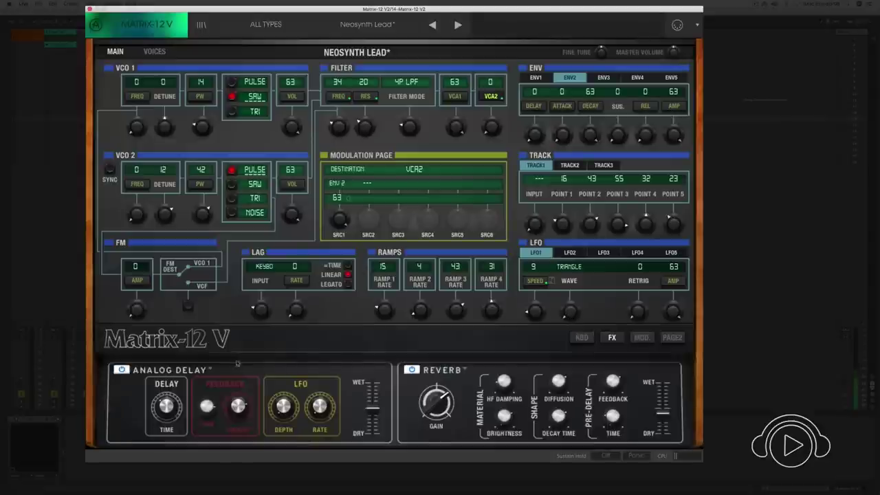
left_click(187, 370)
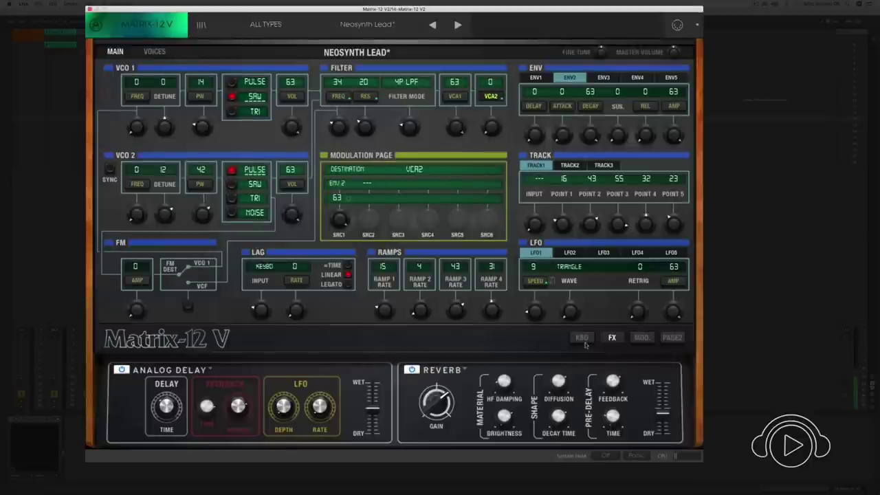
left_click(581, 339)
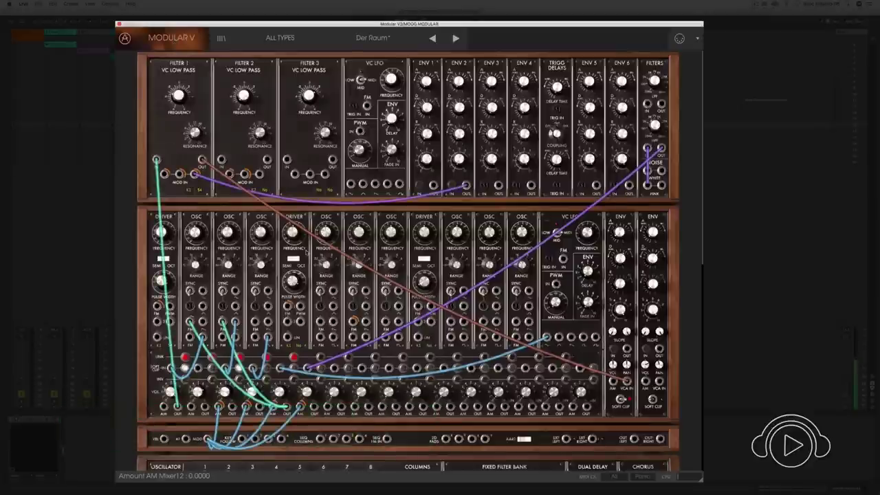
Check the module choices for slot 2 without changing it, then scroll the patch
right_click(230, 77)
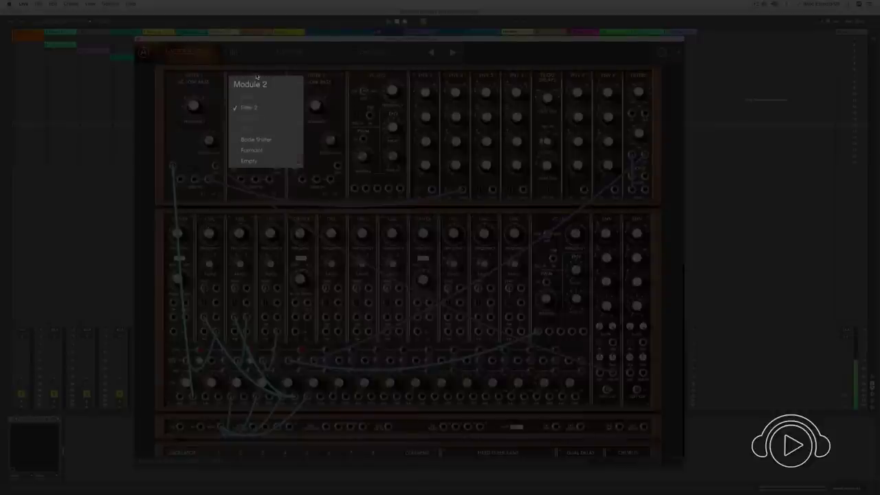
left_click(244, 67)
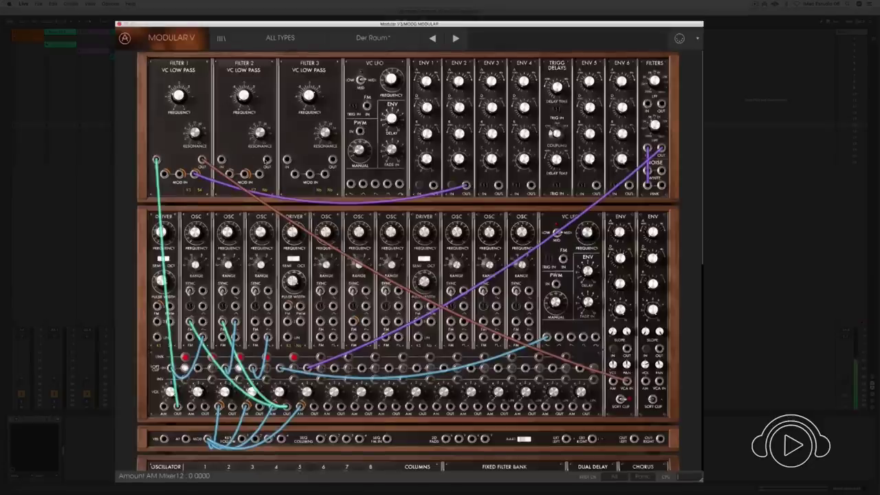
scroll(267, 160, "down", 10)
scroll(282, 138, "up", 1)
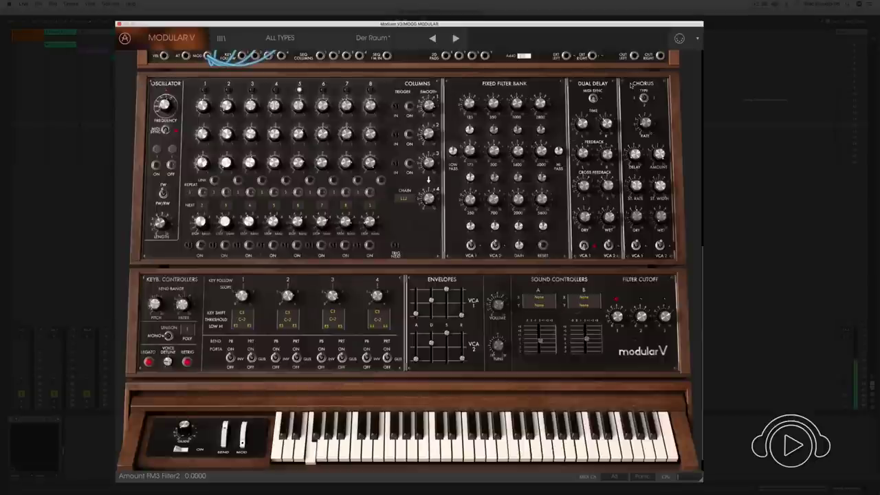
scroll(631, 85, "up", 5)
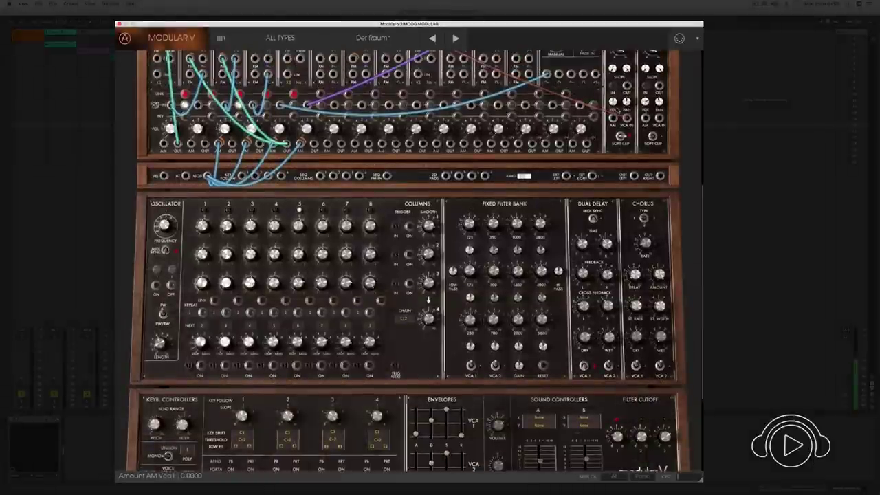
scroll(619, 110, "up", 5)
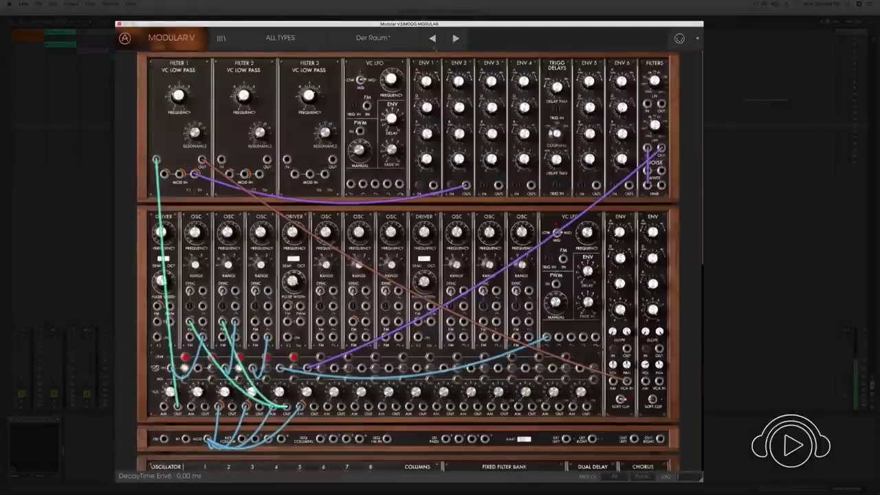
Sweep Filter 1's cutoff on Der Raum and toggle playback to hear it
left_click_drag(442, 26, 447, 26)
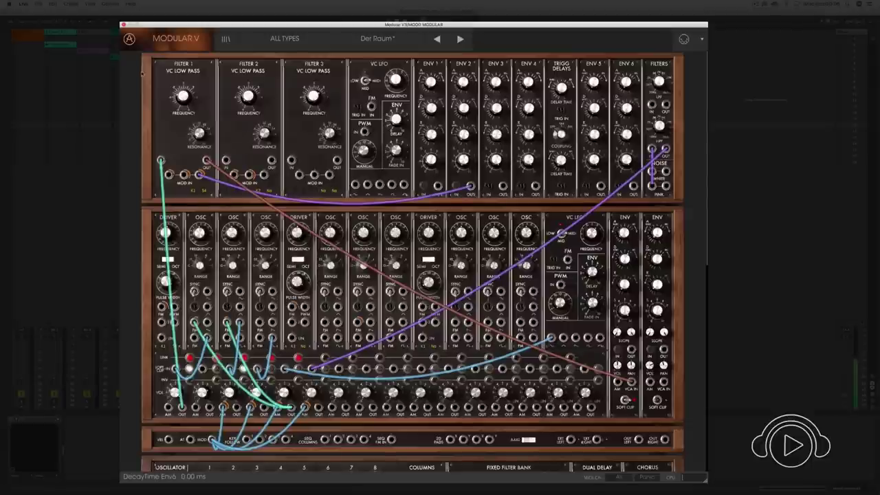
mouse_move(183, 98)
left_mouse_down()
mouse_move(189, 68)
mouse_move(192, 104)
left_mouse_up()
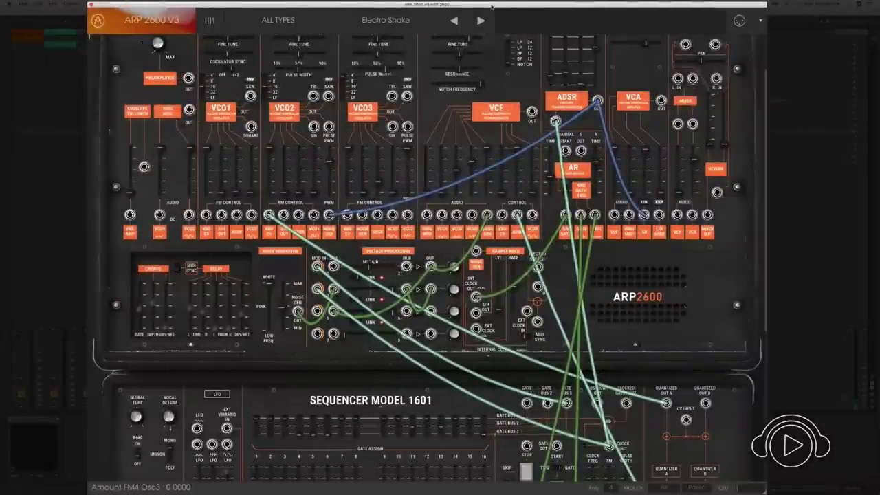
key("space")
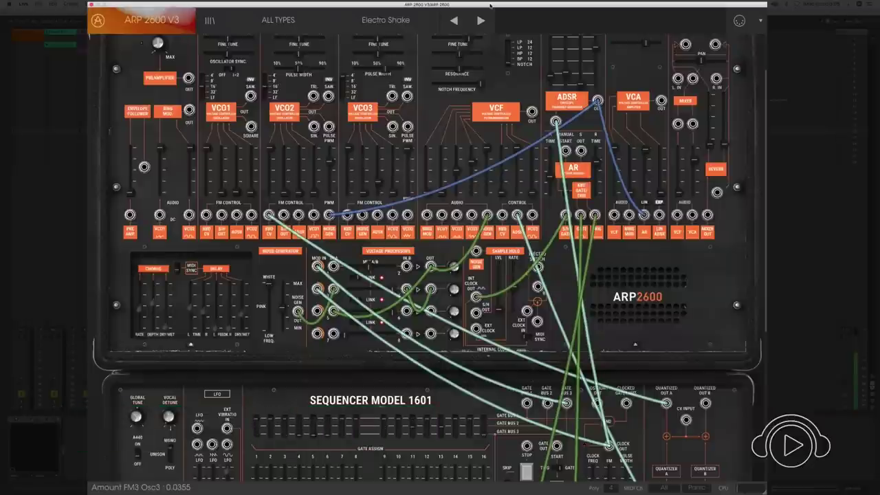
Reveal the curve-shaping module behind the speaker grille and briefly open its Curve Editor
scroll(427, 258, "up", 2)
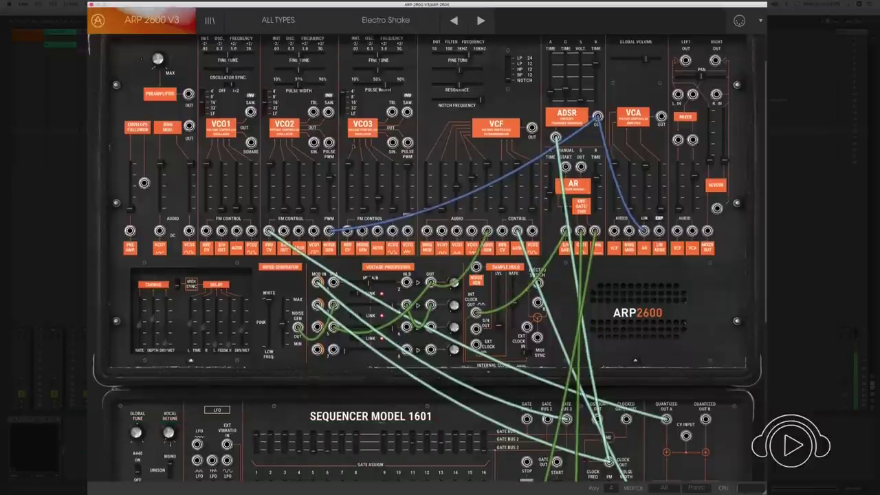
scroll(450, 220, "down", 1)
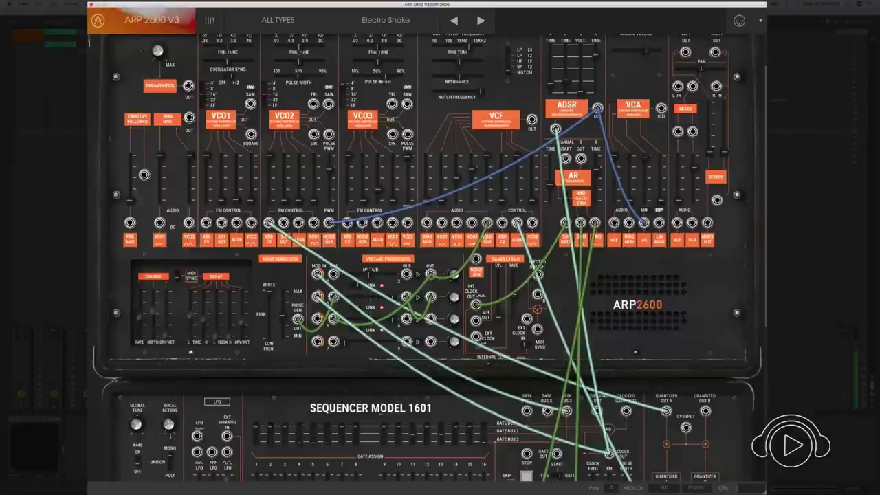
left_click(636, 354)
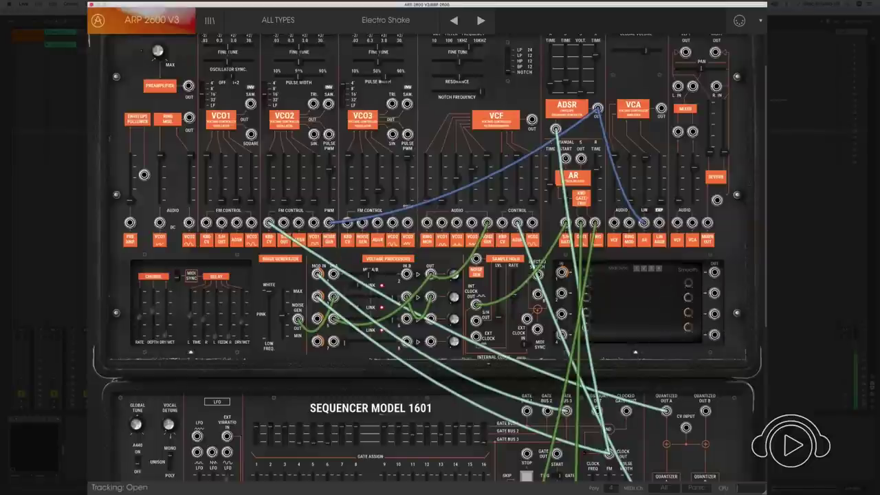
left_click(646, 293)
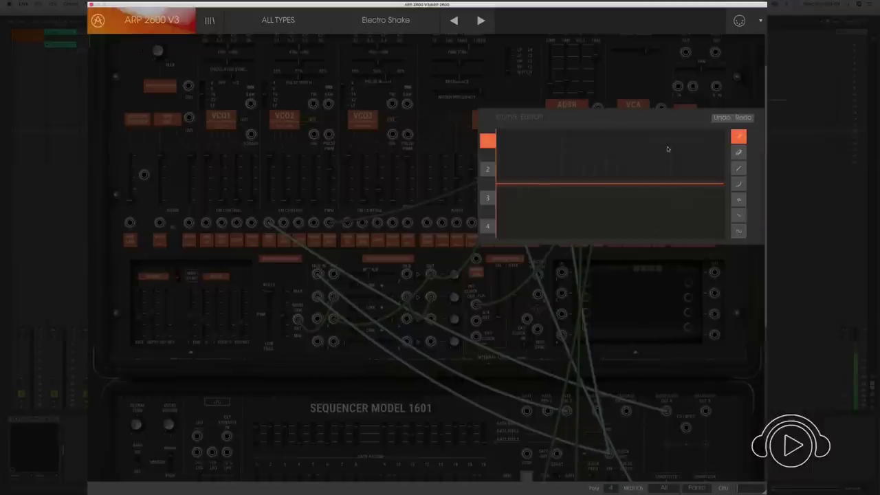
left_click(426, 156)
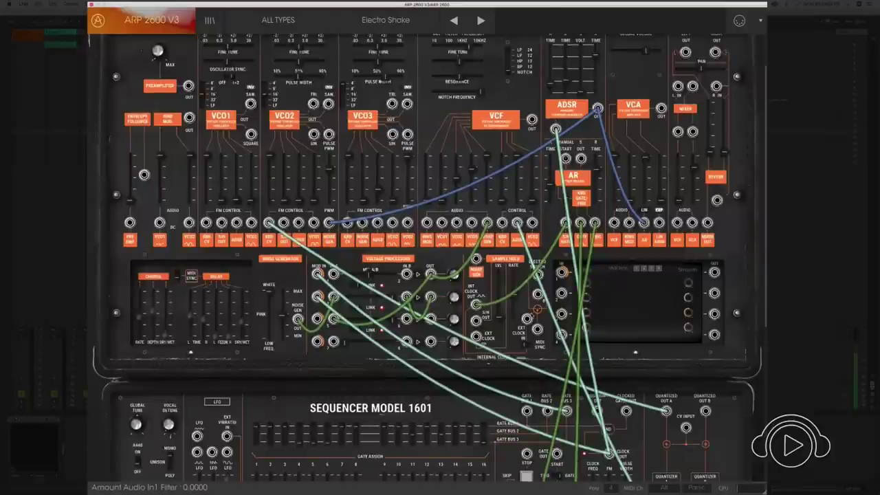
scroll(222, 467, "down", 4)
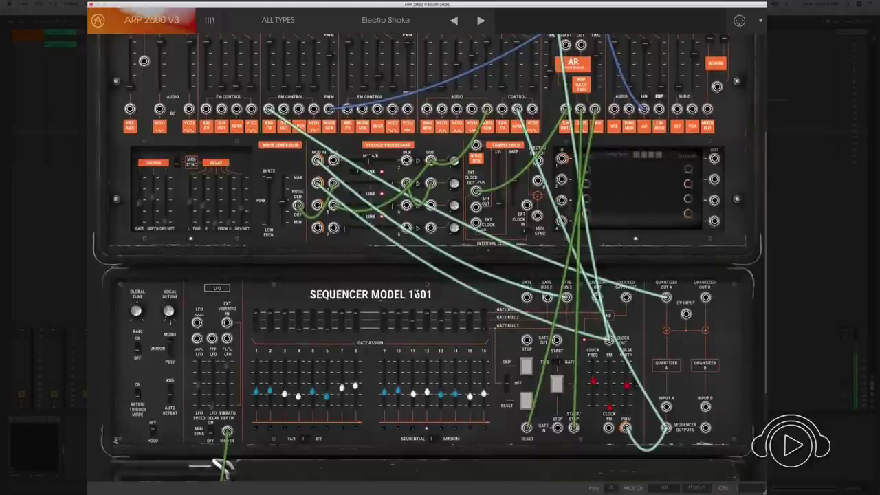
scroll(441, 299, "down", 5)
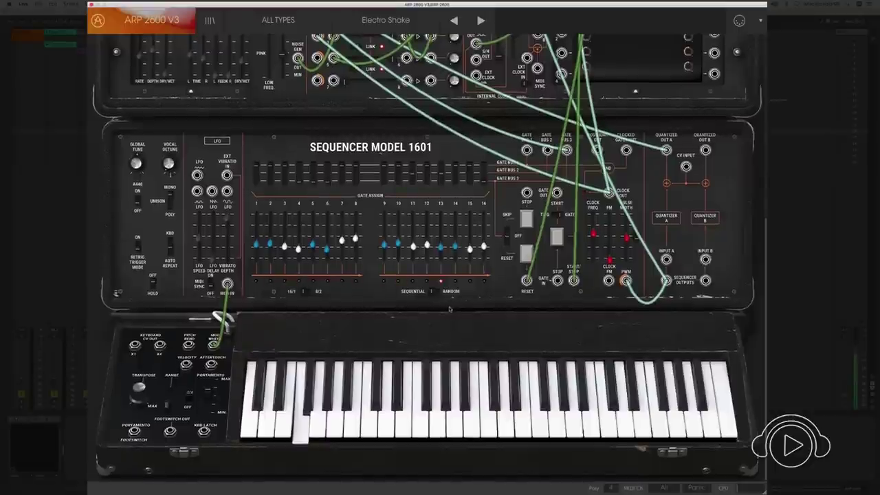
scroll(449, 312, "up", 1)
scroll(449, 312, "up", 3)
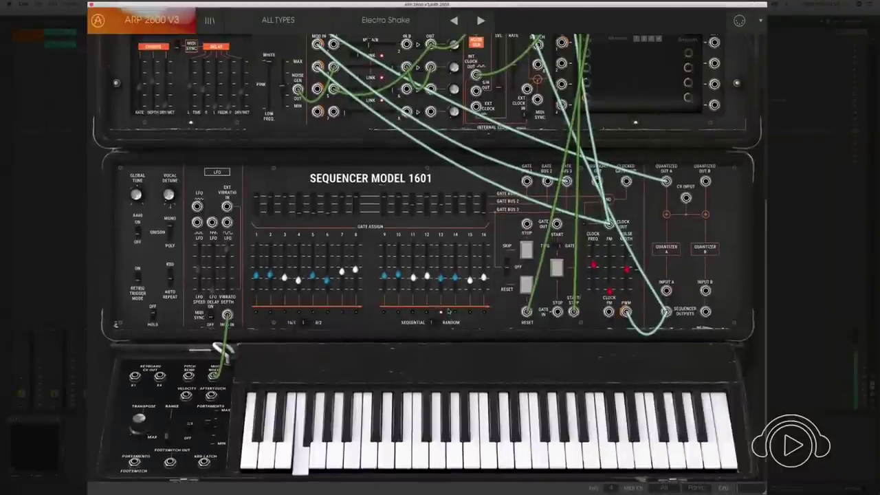
scroll(449, 312, "up", 15)
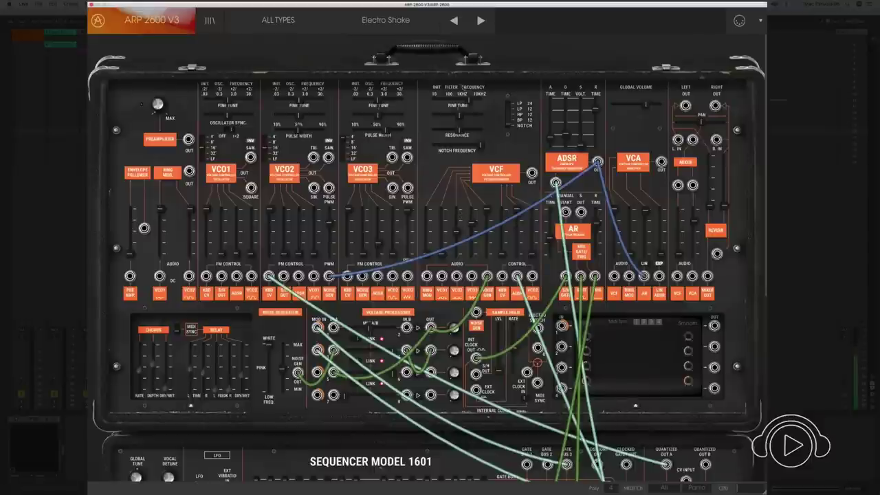
Pull the VCF frequency slider well down and shorten the ADSR decay on Electro Shake
left_click_drag(473, 101, 455, 100)
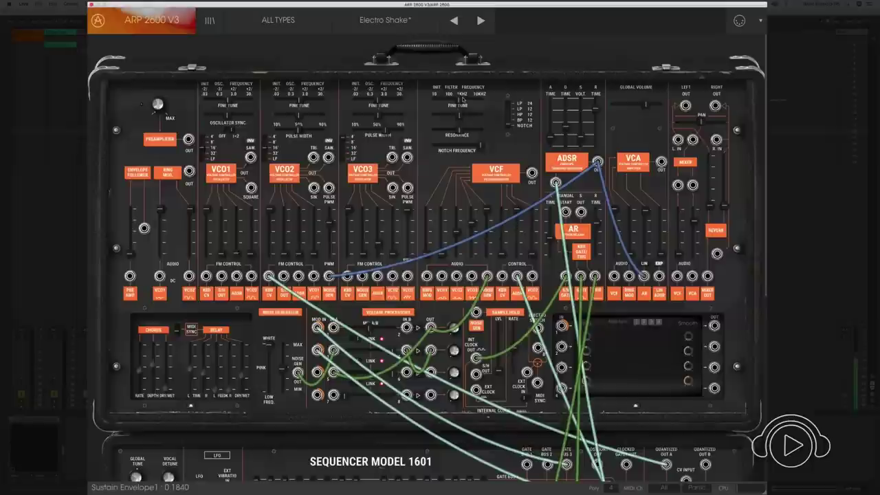
mouse_move(462, 100)
left_mouse_down()
mouse_move(439, 97)
mouse_move(474, 105)
left_mouse_up()
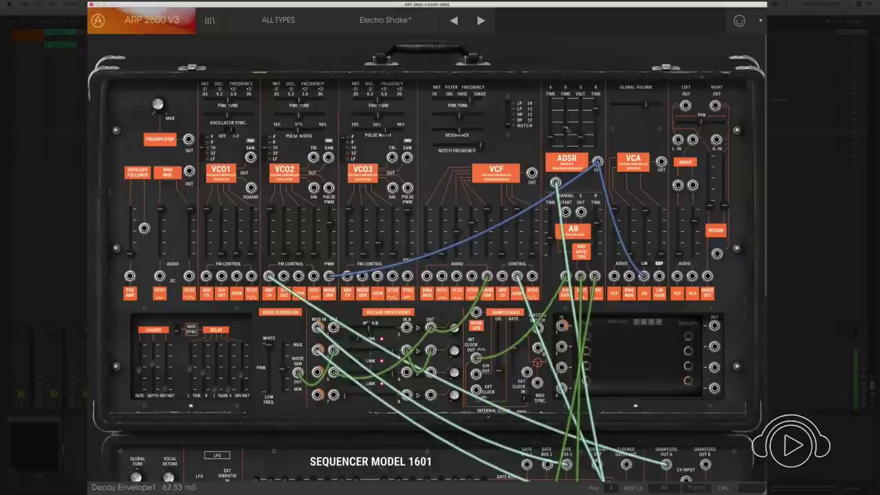
left_click_drag(566, 134, 567, 138)
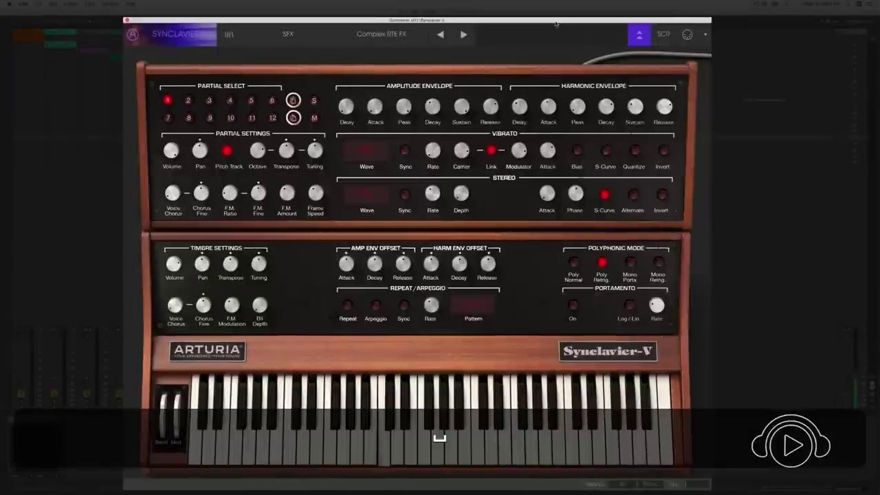
Reposition the Synclavier V window and switch to its SCR computer screen view
left_click_drag(556, 24, 554, 28)
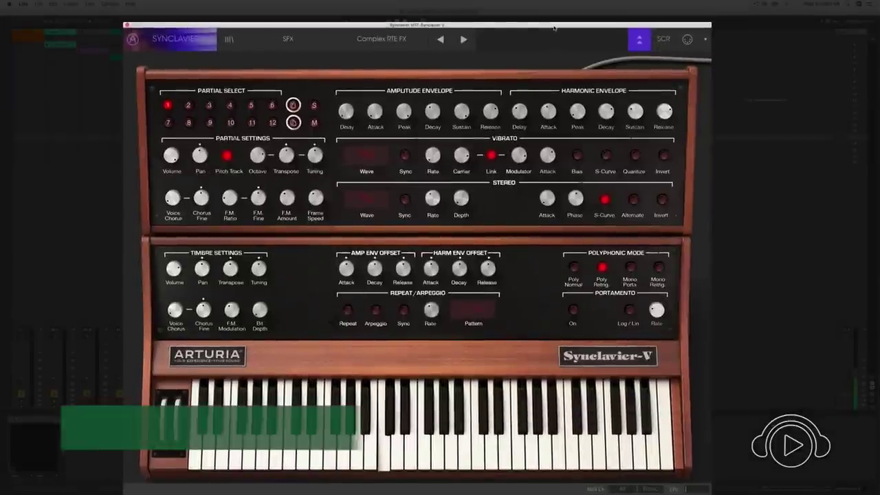
left_click_drag(554, 28, 555, 28)
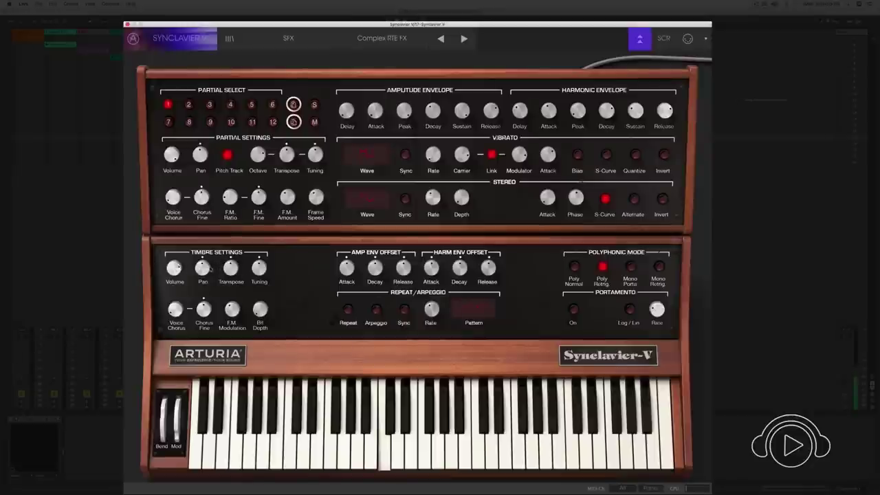
left_click(664, 39)
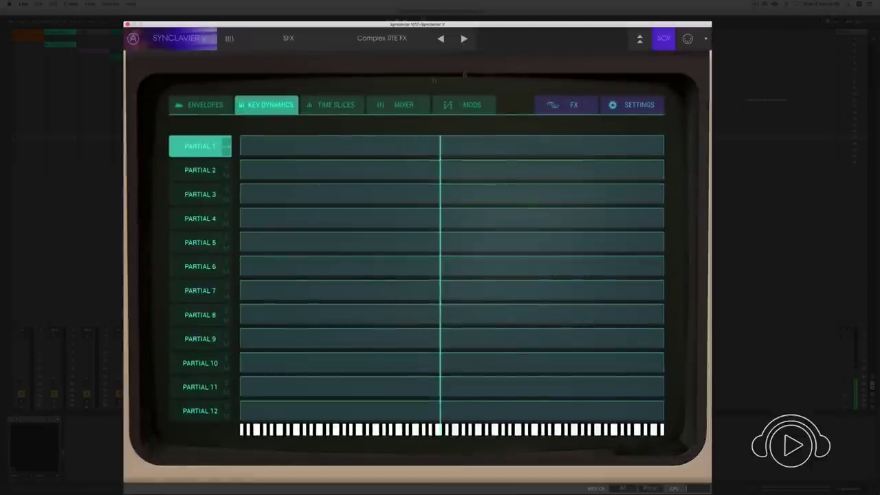
Browse the Envelopes, Key Dynamics and Time Slices pages, ending on the per-partial Mixer
left_click(206, 107)
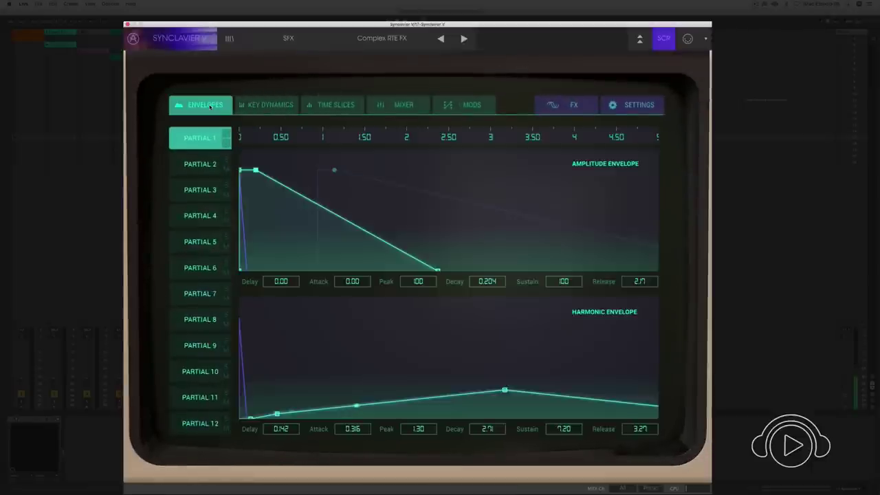
left_click(277, 107)
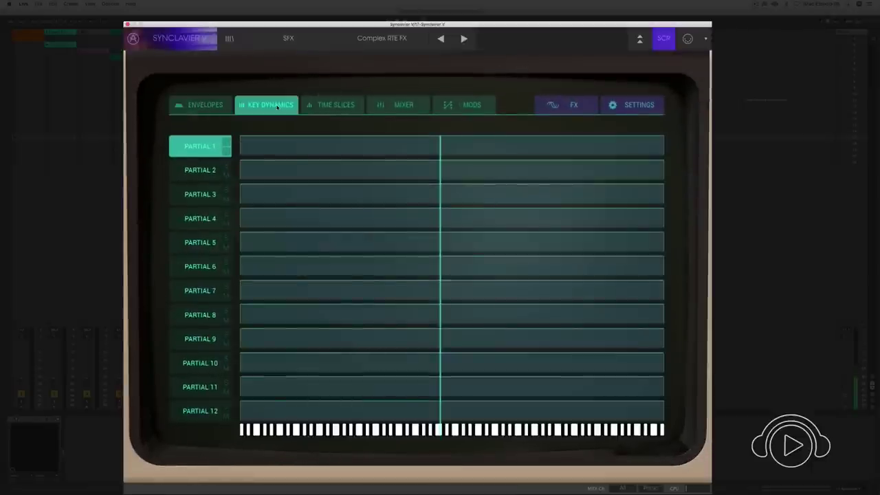
left_click(341, 107)
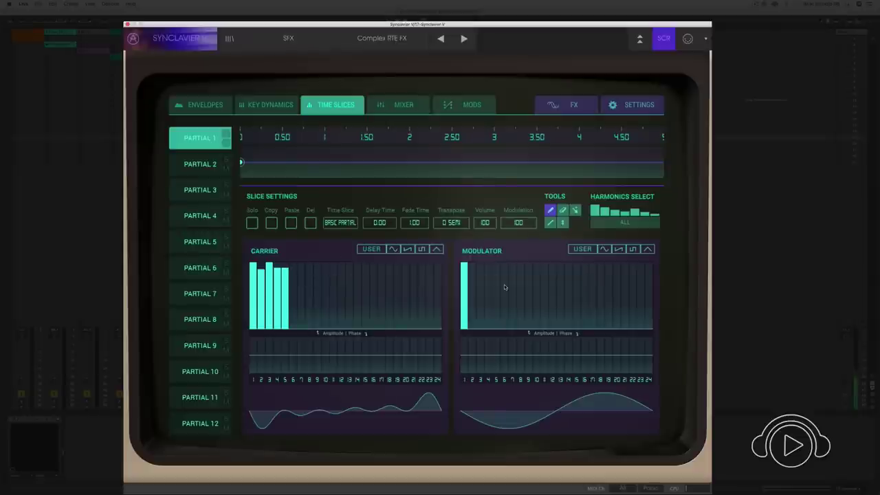
left_click(412, 105)
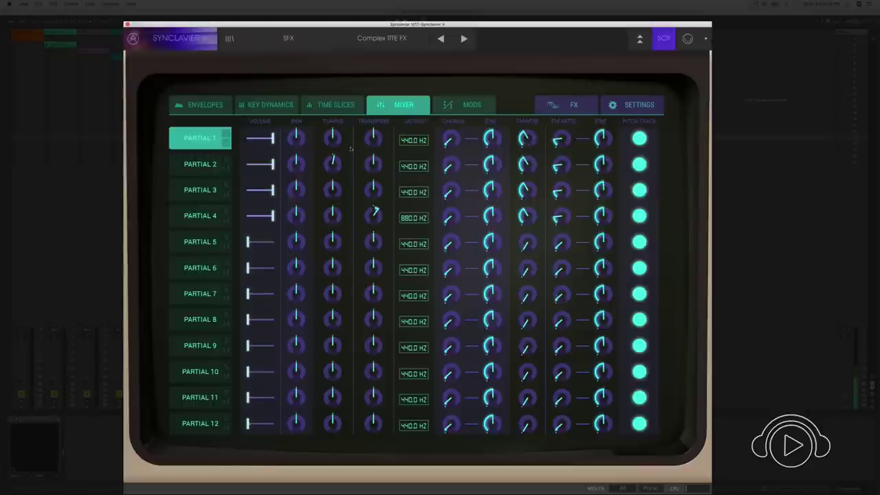
View Synclavier V's FX and Settings pages, then return to the hardware panel view
left_click(568, 108)
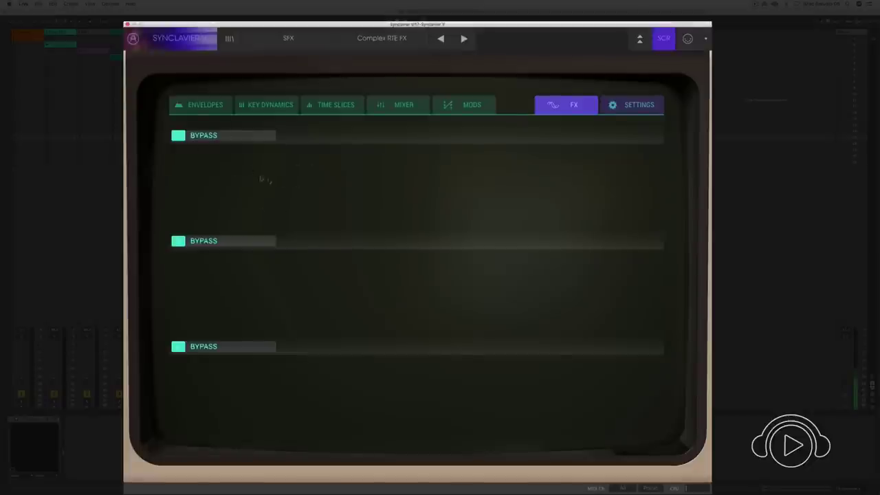
left_click(646, 110)
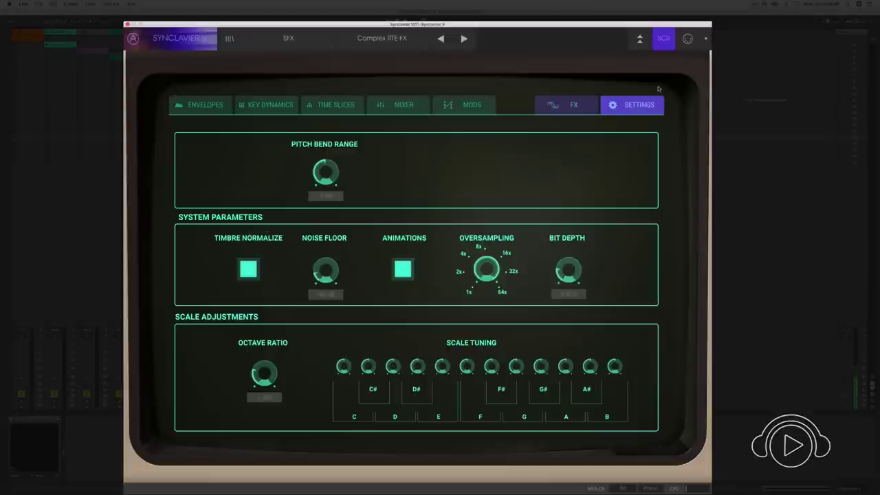
left_click(660, 41)
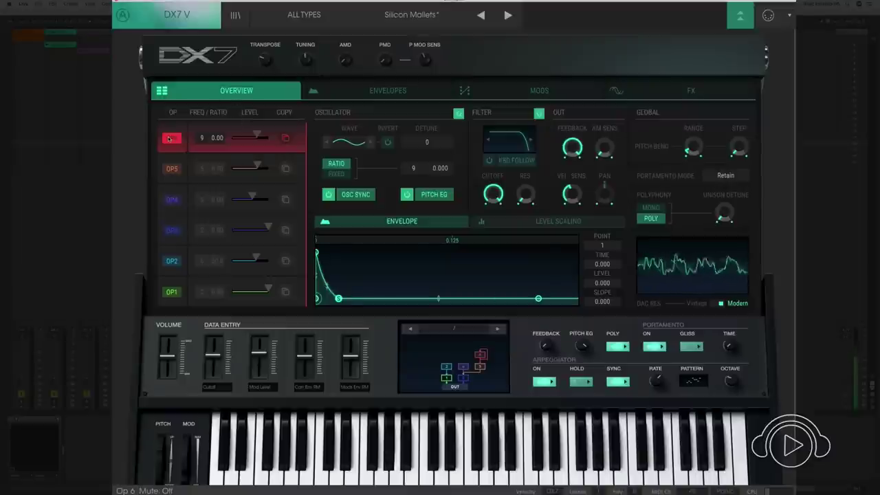
Select OP5, OP4, then OP6 again, and show the Envelopes page
left_click(172, 170)
left_click(172, 199)
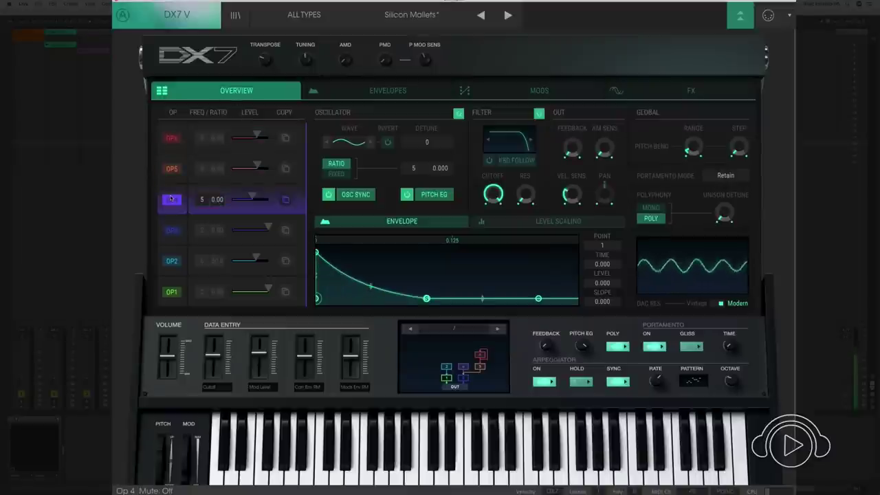
left_click(173, 138)
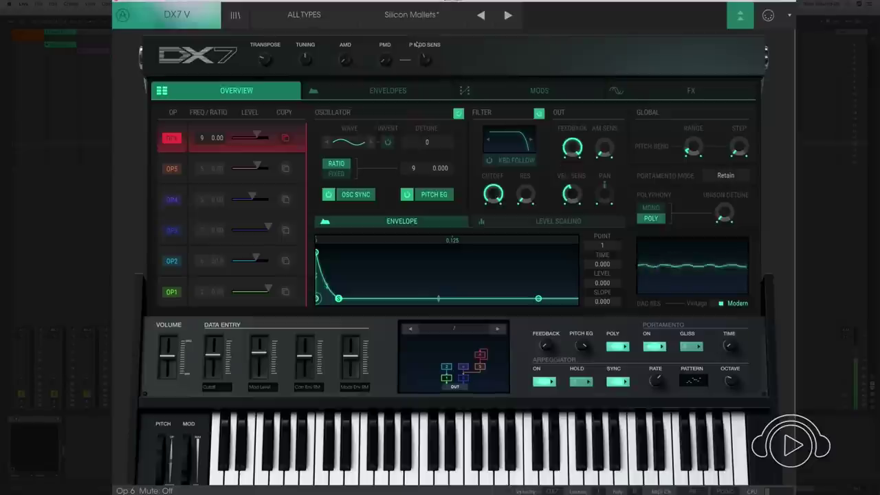
left_click(374, 90)
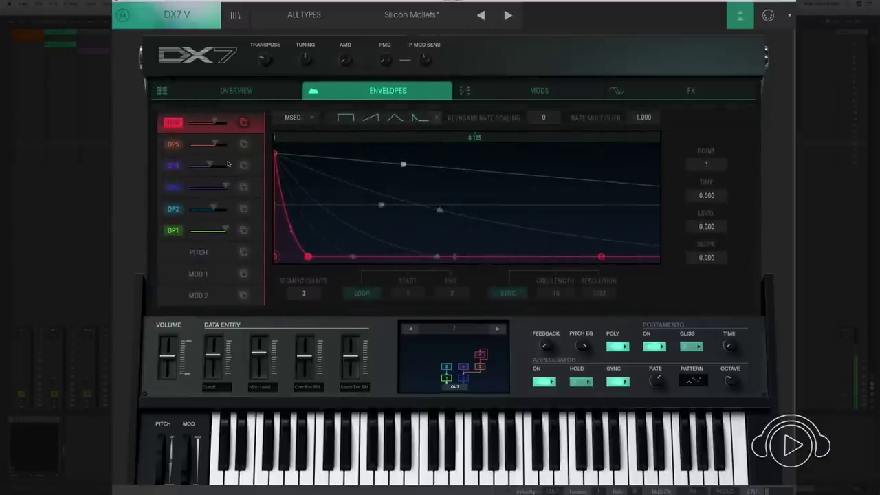
Keep operator 6 on MSEG, page through mod matrix slots 17-24, 9-16, 1-8, then show FX
left_click(294, 117)
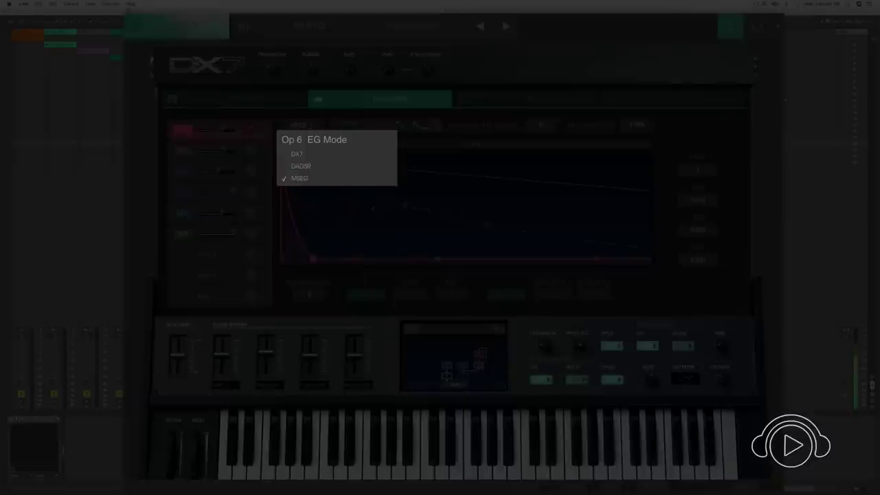
left_click(300, 182)
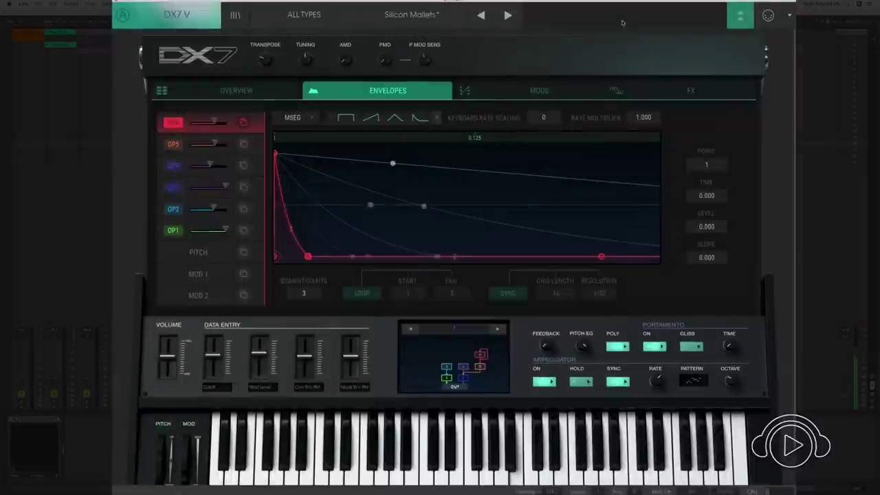
left_click(539, 91)
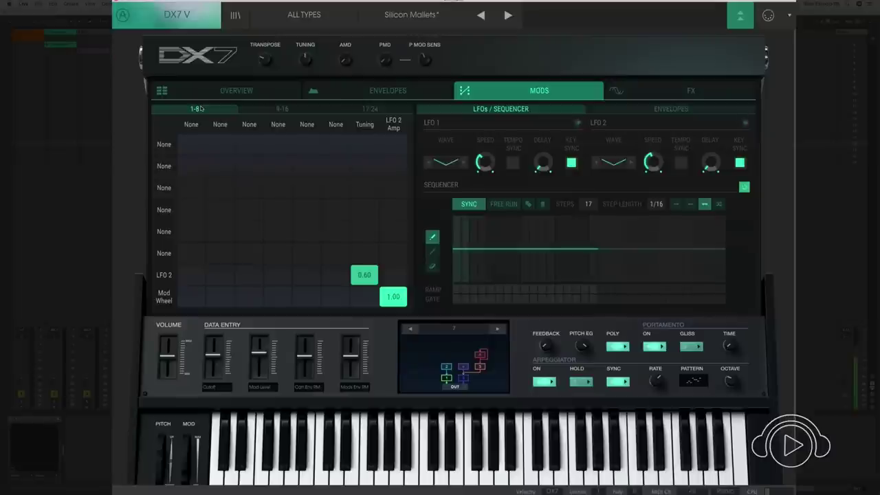
left_click(370, 108)
left_click(282, 109)
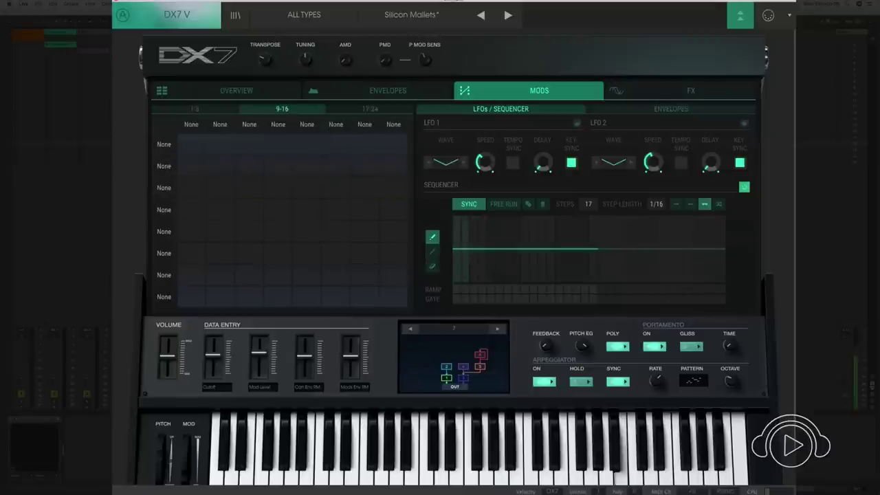
left_click(195, 109)
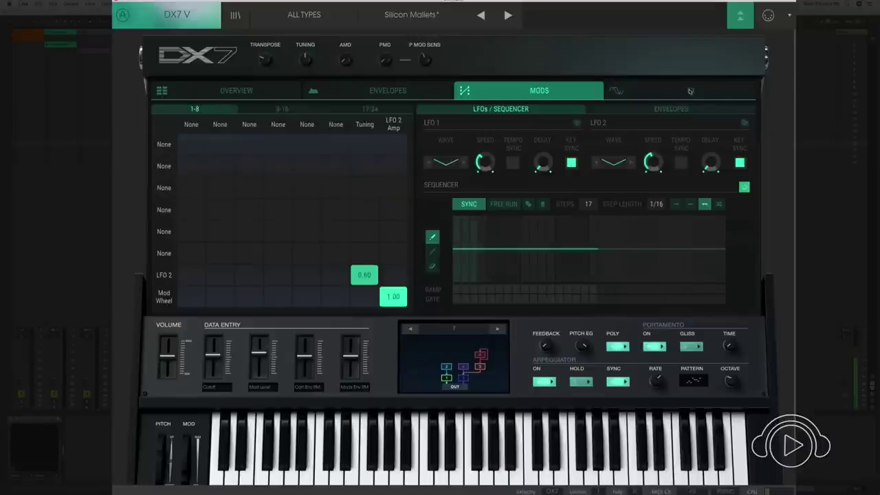
left_click(691, 91)
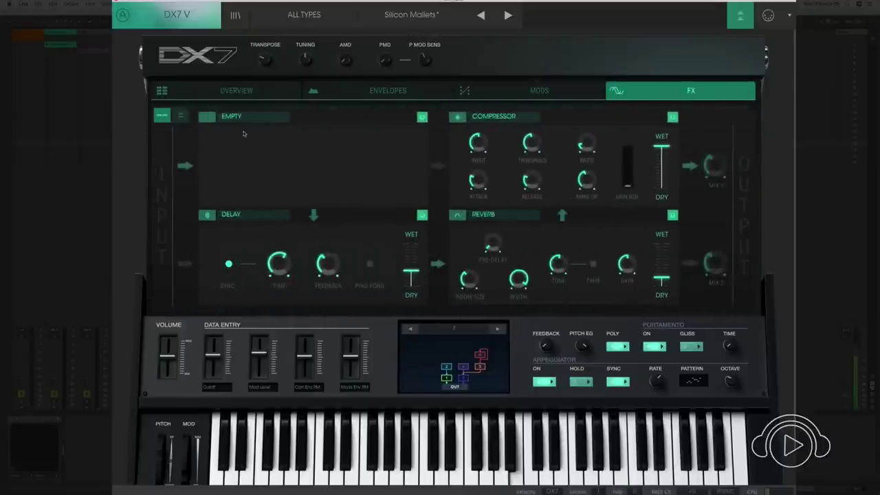
Glance at the empty FX slot's effect types, then return to the Overview page
left_click(232, 116)
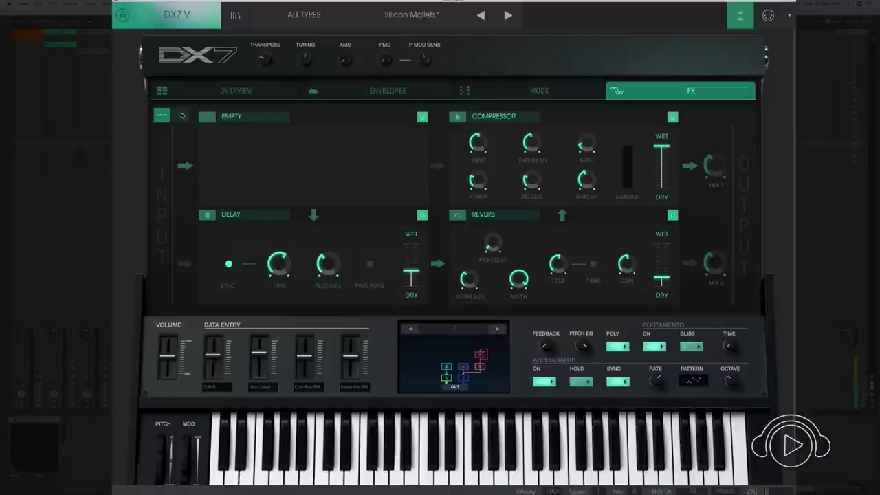
left_click(213, 94)
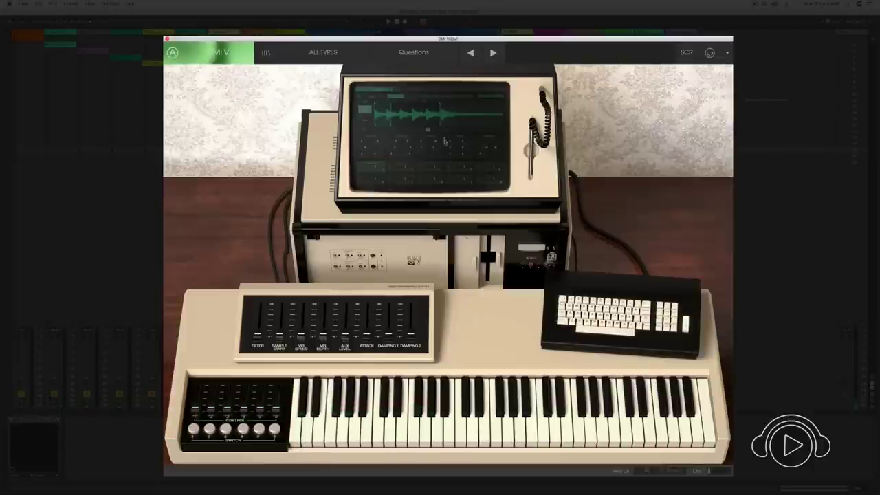
Open CMI V's full-screen Sound page showing the BRENGUN waveform in Slot 1
left_click(424, 115)
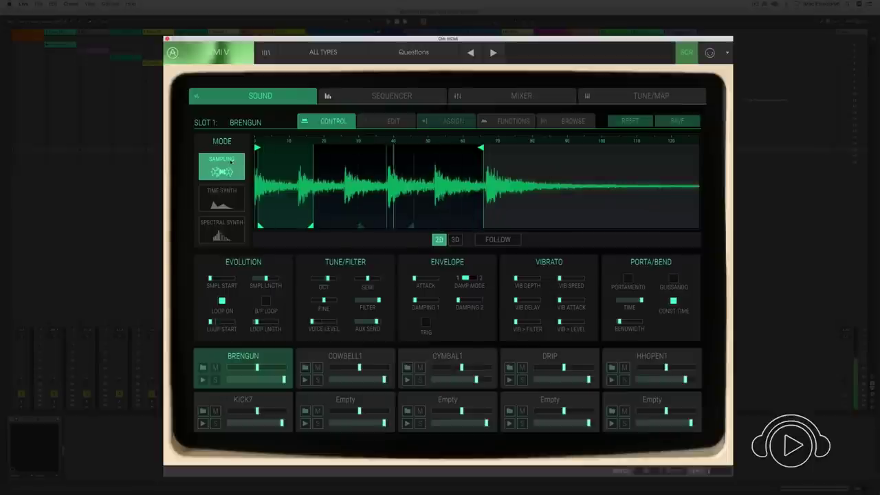
Try slot 1 in Time Synth and Spectral Synth modes, then return it to Sampling
left_click(228, 197)
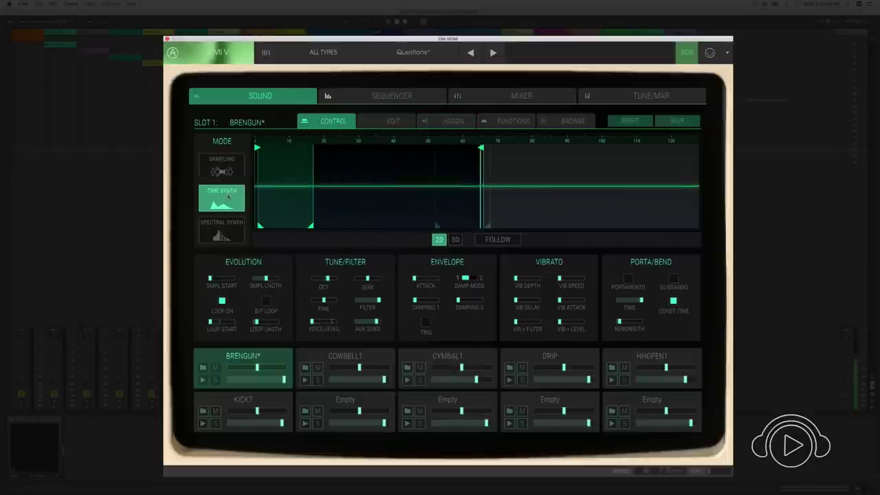
left_click(227, 223)
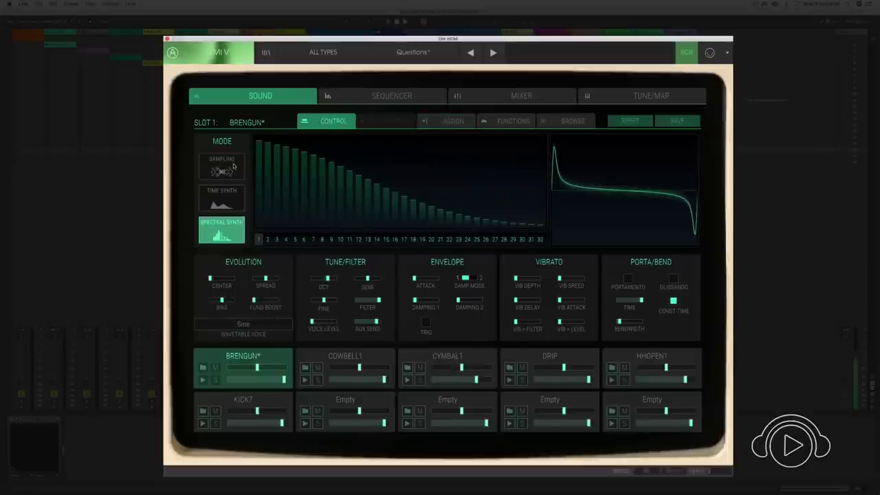
left_click(234, 166)
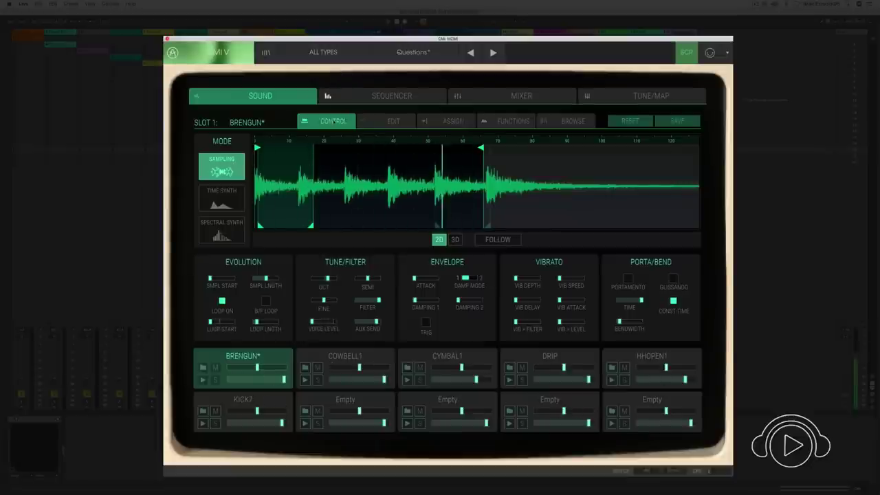
Look at the Edit and Control sub-pages, then bring up the Assign mapping view
left_click(394, 122)
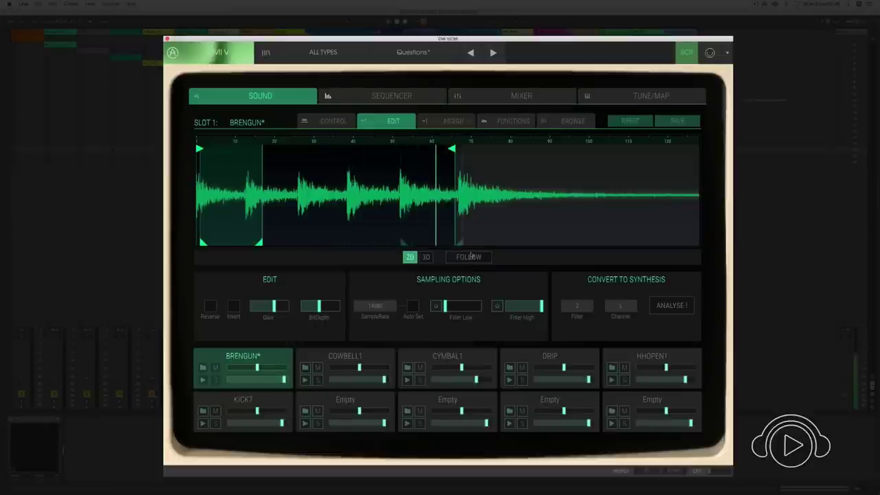
left_click(334, 121)
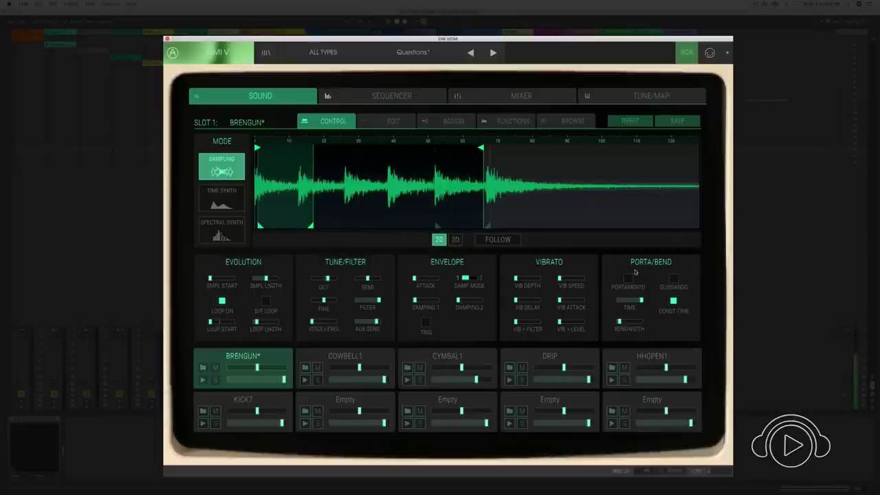
left_click(459, 121)
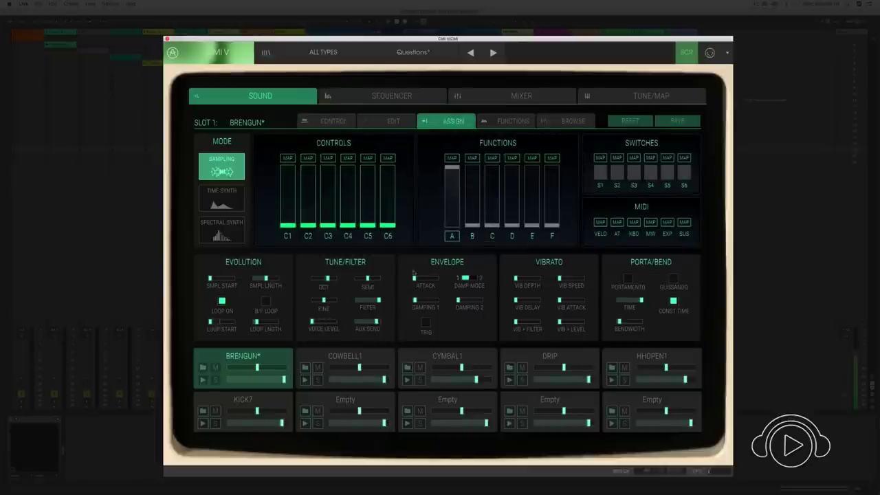
Check function A's stepped envelope, then show the drum pattern sequencer with its C3 kit tracks
left_click(511, 122)
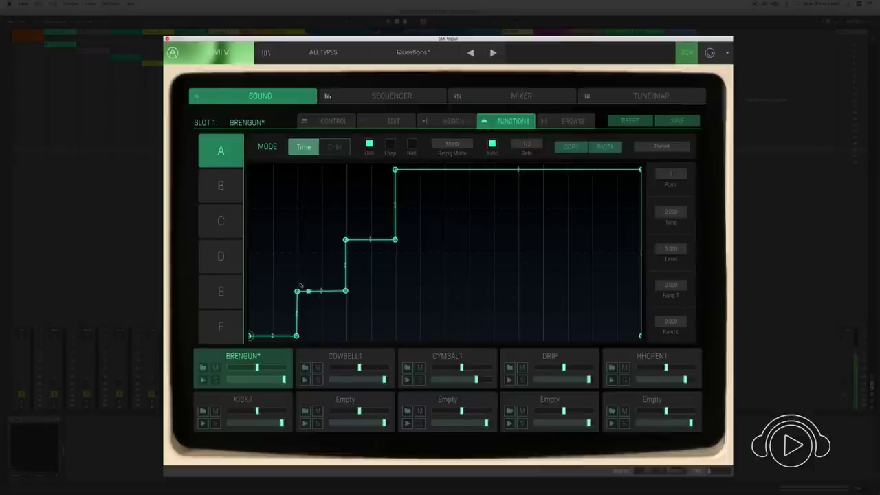
left_click(467, 122)
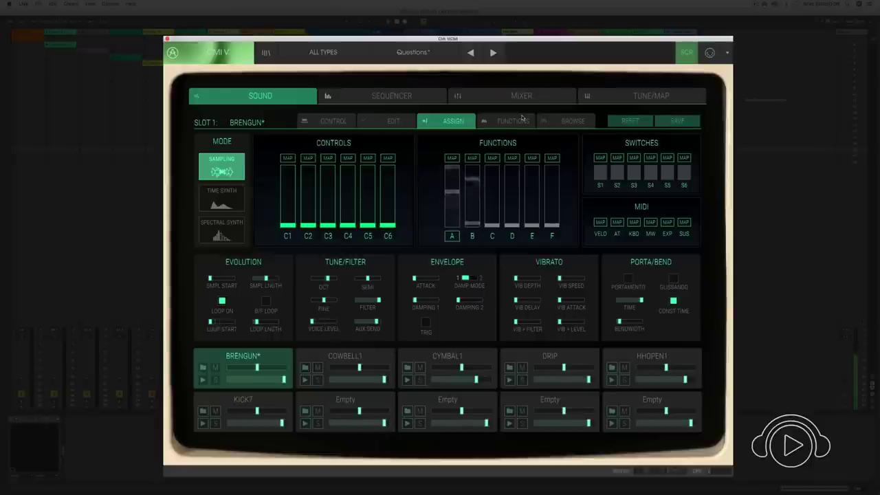
left_click(387, 94)
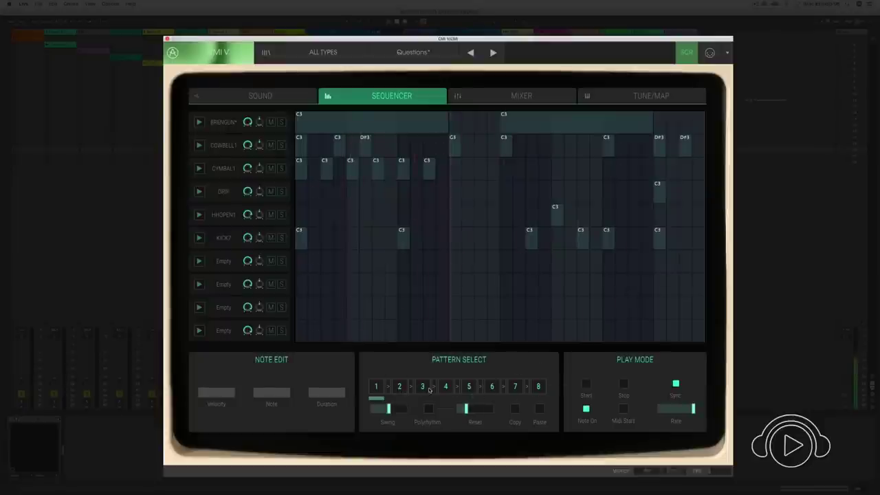
Look over the CMI V mixer channel strips and Tune/Map page, then return to slot 1's Sound page
left_click(524, 97)
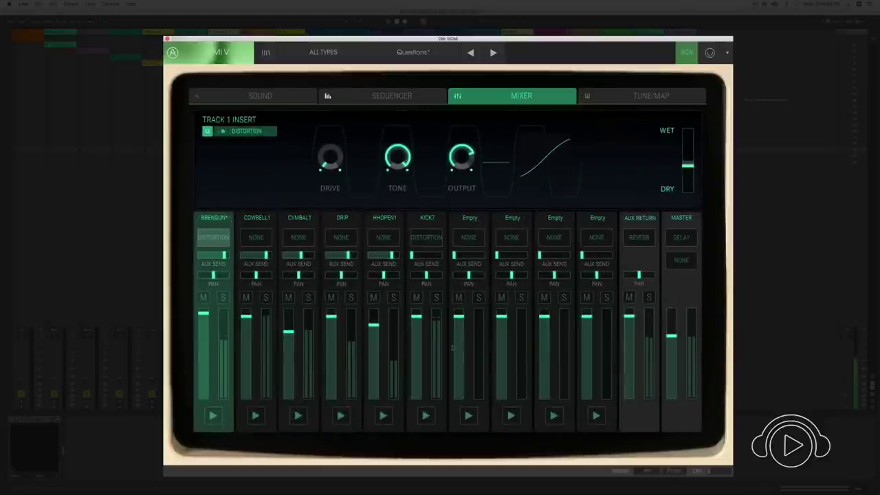
left_click(636, 98)
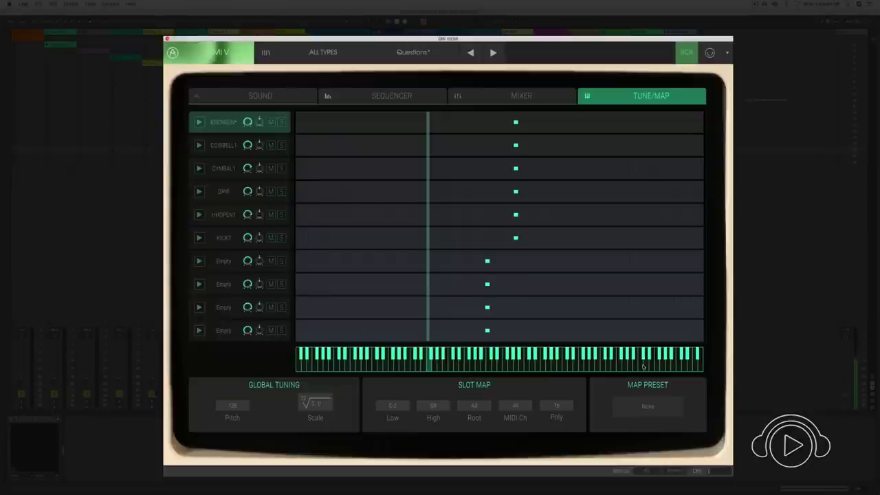
left_click(281, 96)
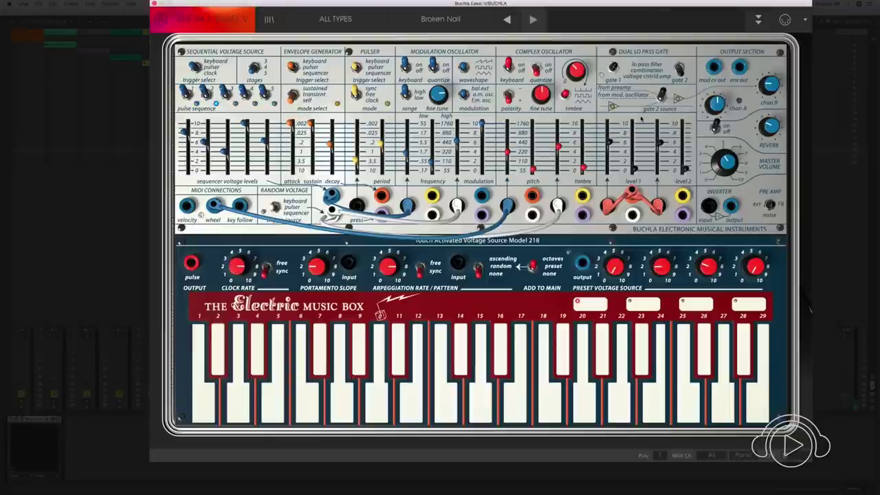
Audition Broken Nail, then set timbre to 0.208, decay to 0.736 and master volume to about 0.40
left_click(450, 418)
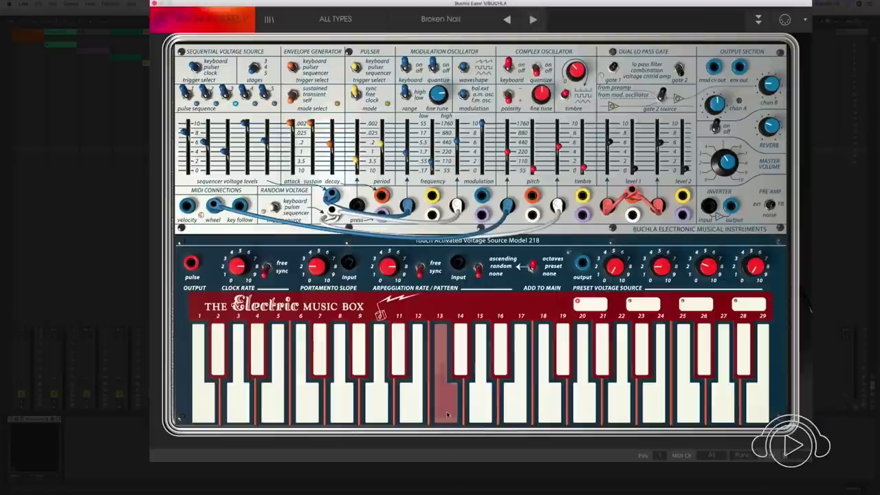
left_click_drag(731, 163, 733, 151)
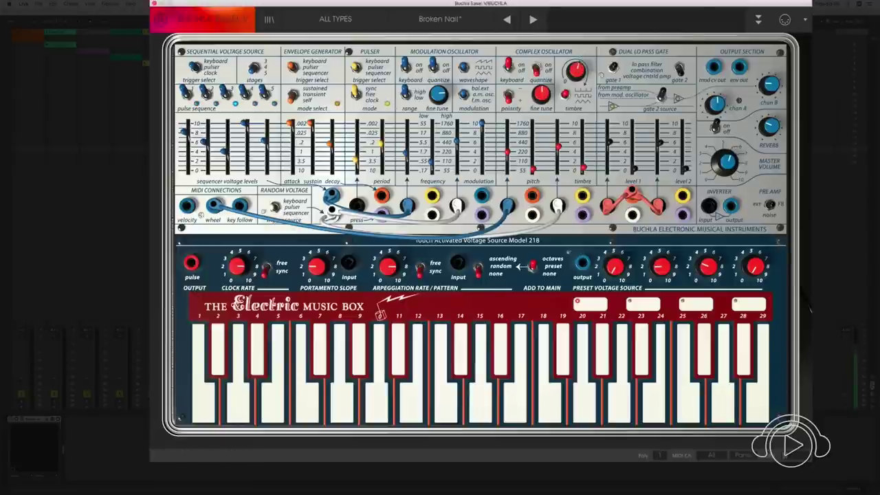
left_click_drag(583, 168, 584, 151)
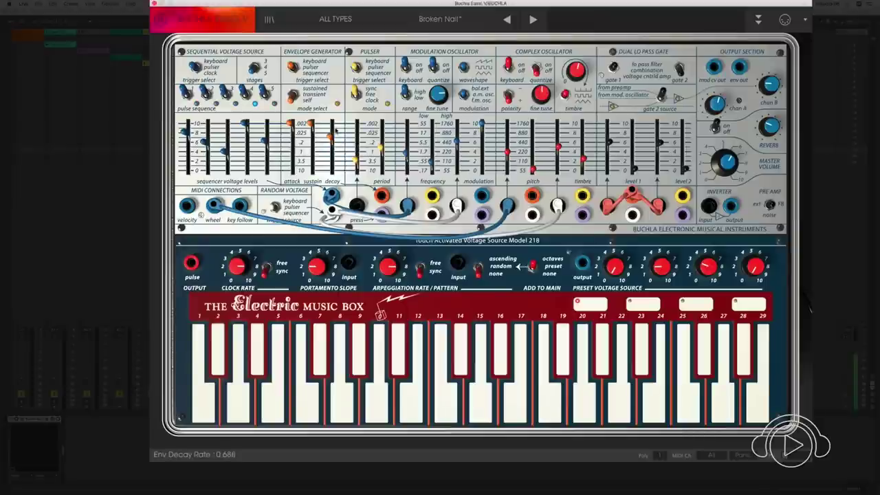
left_click_drag(337, 124, 333, 192)
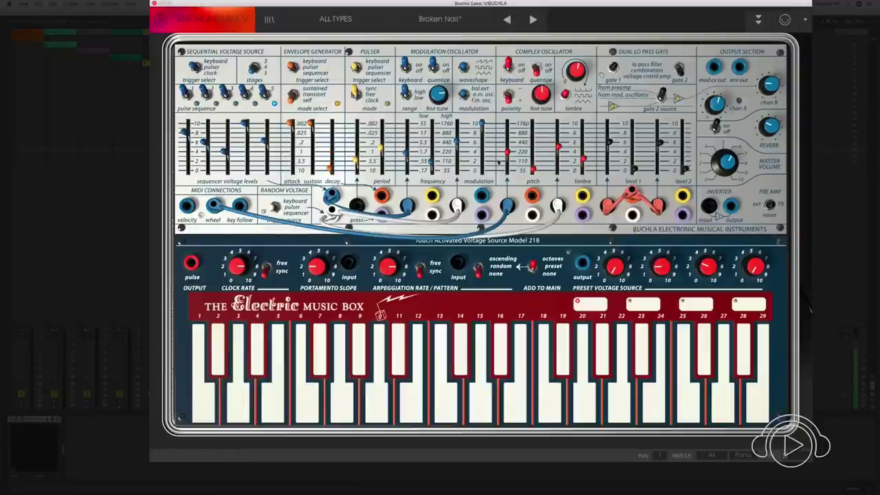
left_click_drag(733, 153, 731, 178)
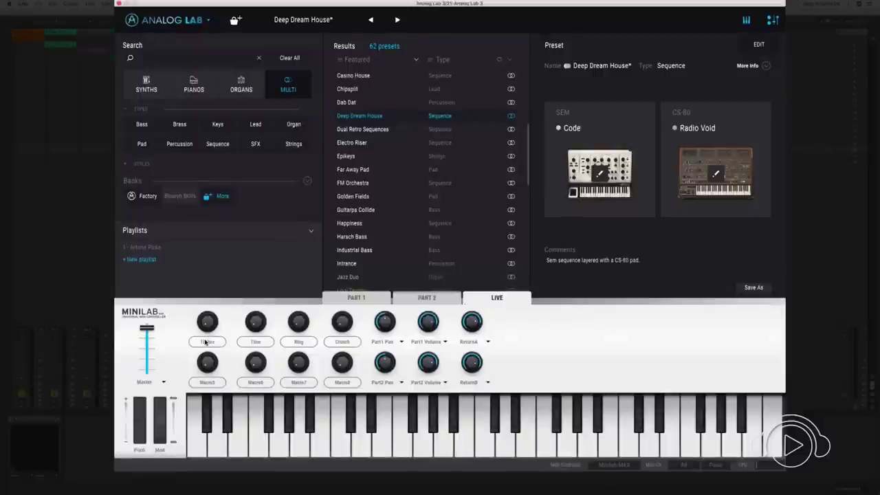
Make P2 Brilliance the Timbre macro's third destination, then bring up the multi's mixer
left_click(206, 342)
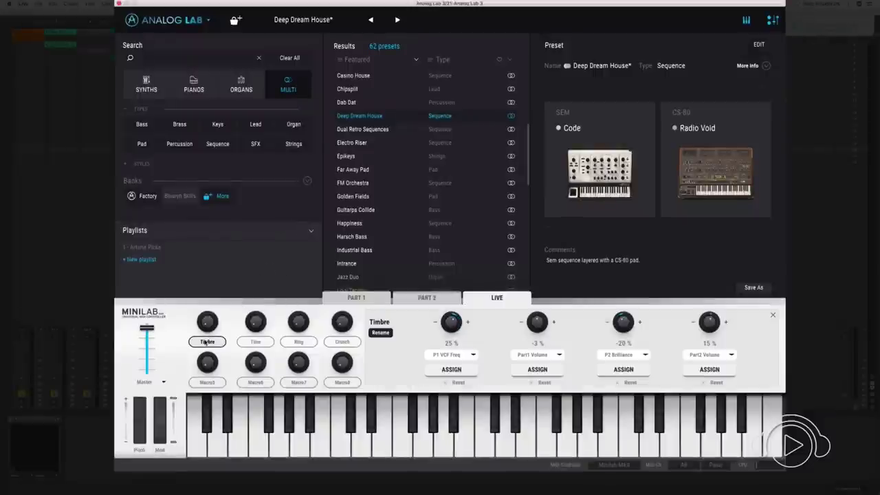
left_click(433, 355)
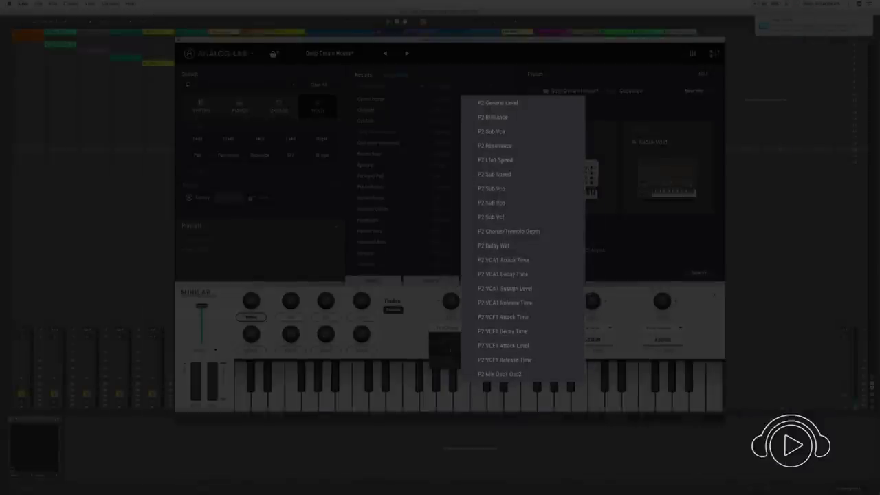
left_click(492, 117)
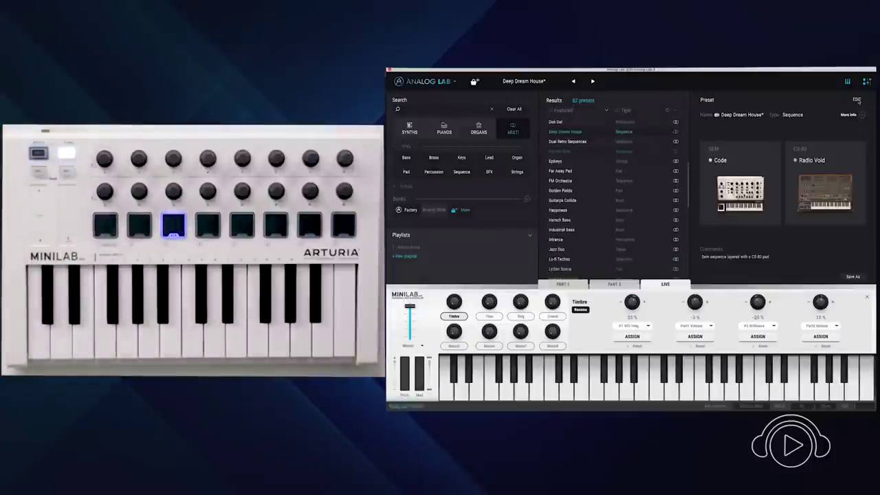
left_click(857, 100)
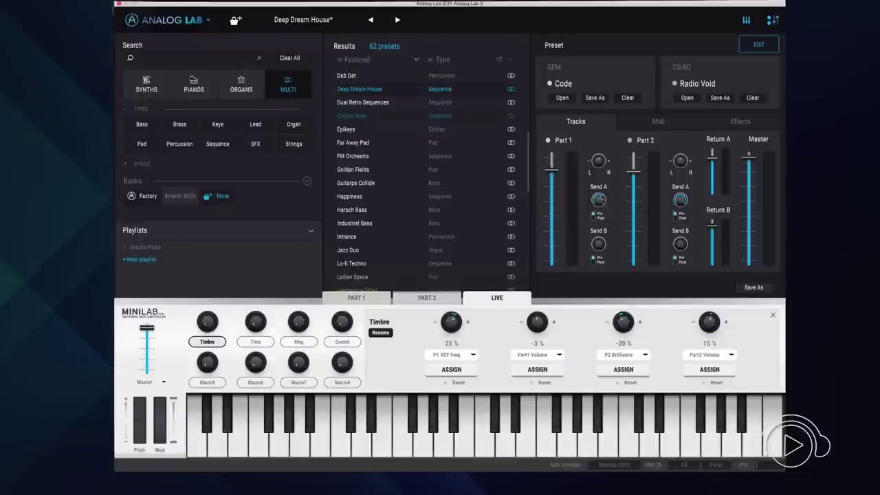
Review the FX A and FX B send effects, then return to the Part 1/Part 2 Tracks mixer
left_click(747, 121)
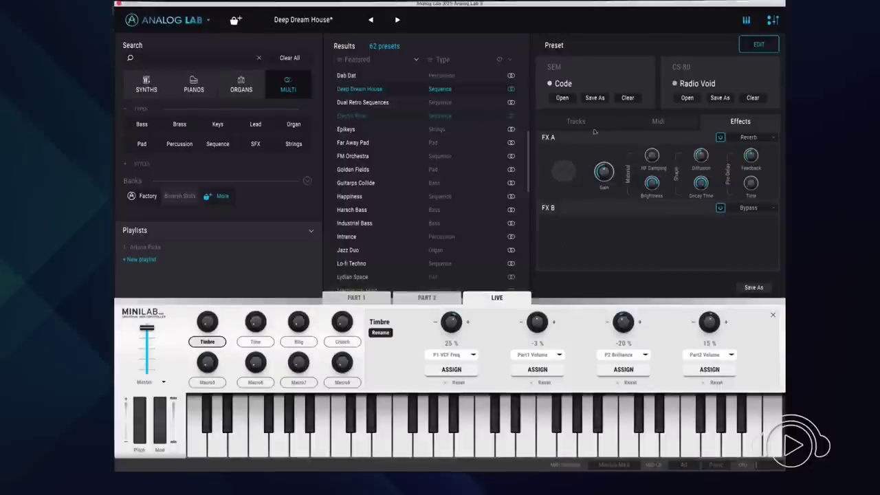
left_click(576, 121)
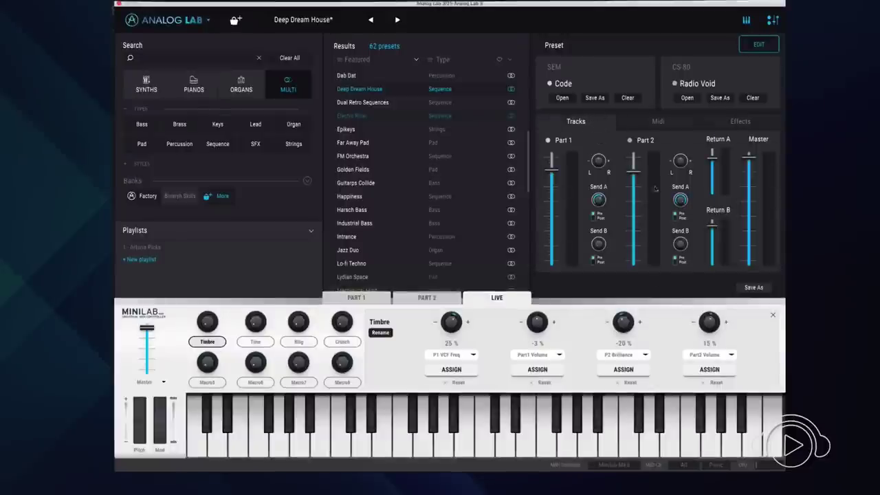